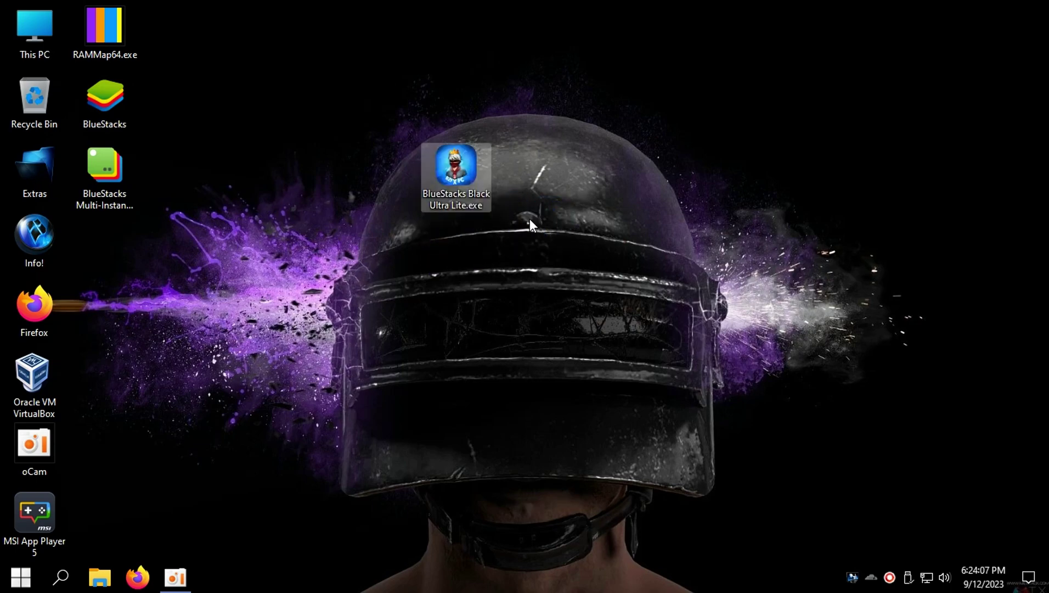
Check the file size of BlueStacks Black Ultra Lite.exe in its properties.
right_click(457, 181)
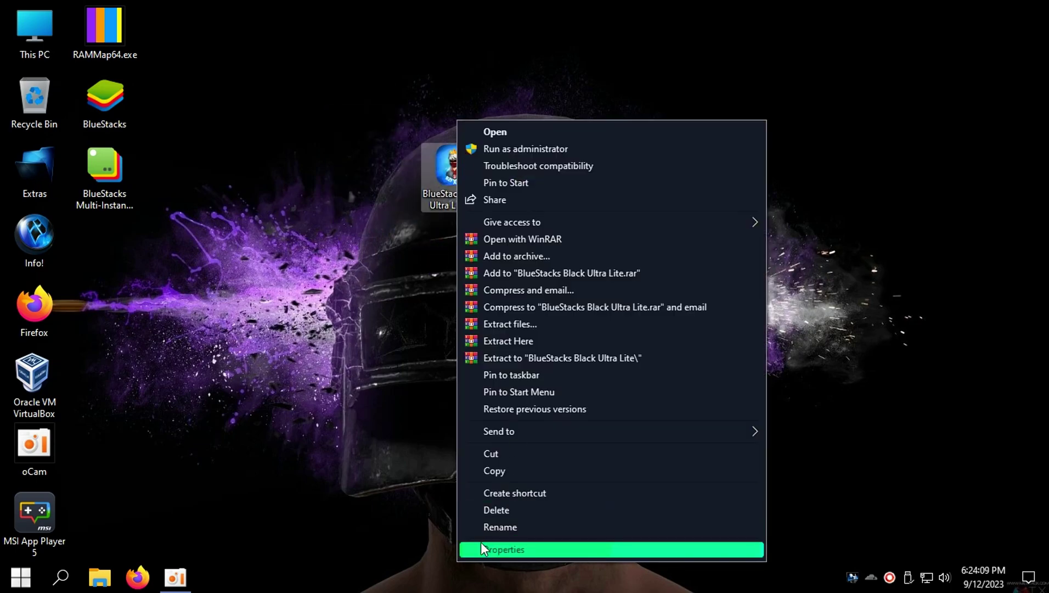
left_click(494, 551)
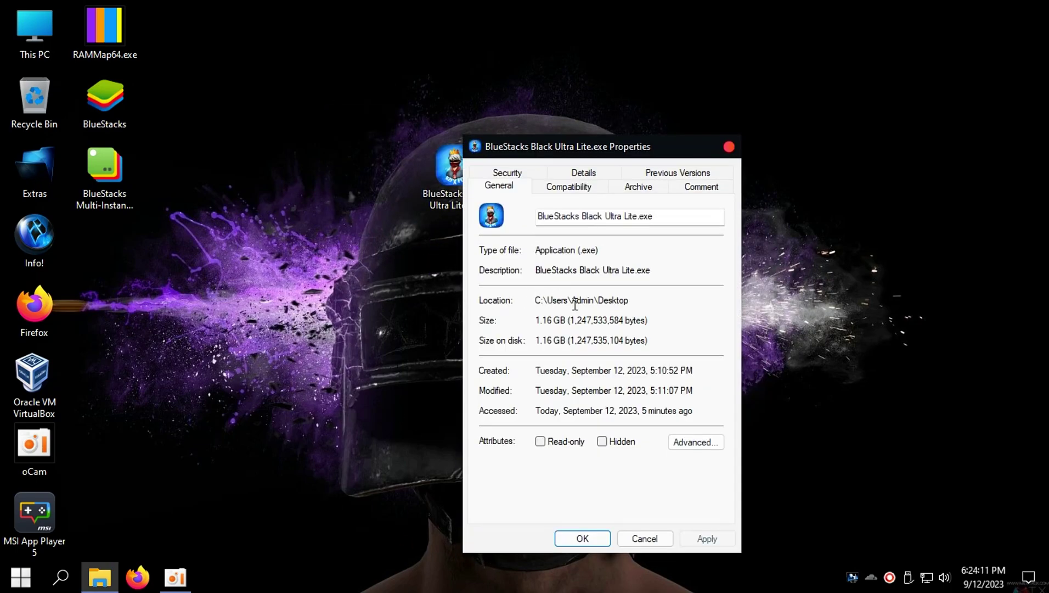
mouse_move(549, 321)
left_mouse_down()
mouse_move(535, 321)
mouse_move(536, 341)
mouse_move(536, 321)
left_mouse_up()
left_click(582, 539)
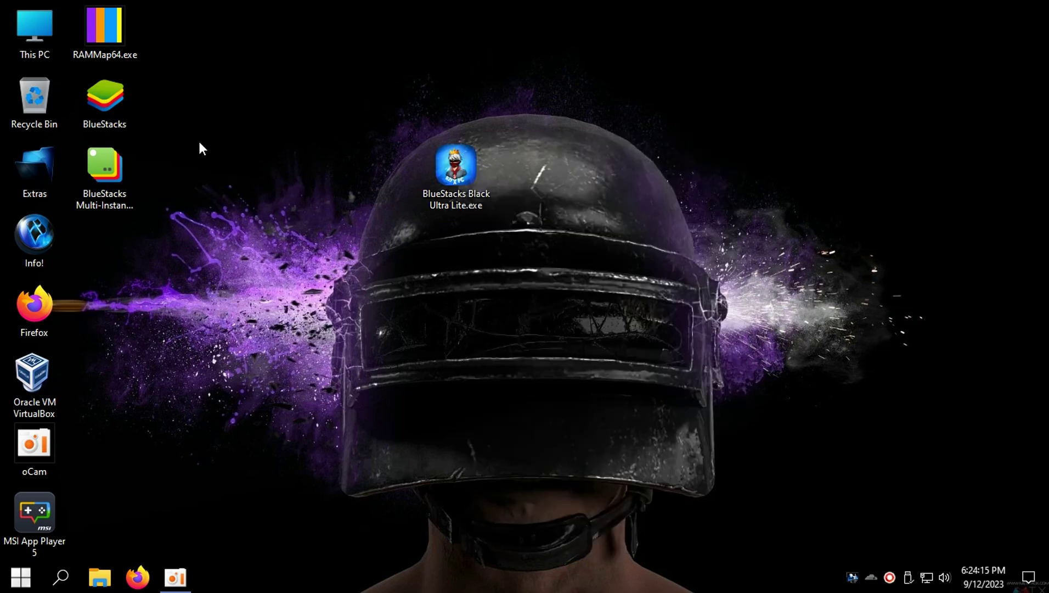
Launch BlueStacks, dismiss the updater, postpone the Google Play sign-in and clear the pop-up over the Game center.
double_click(105, 98)
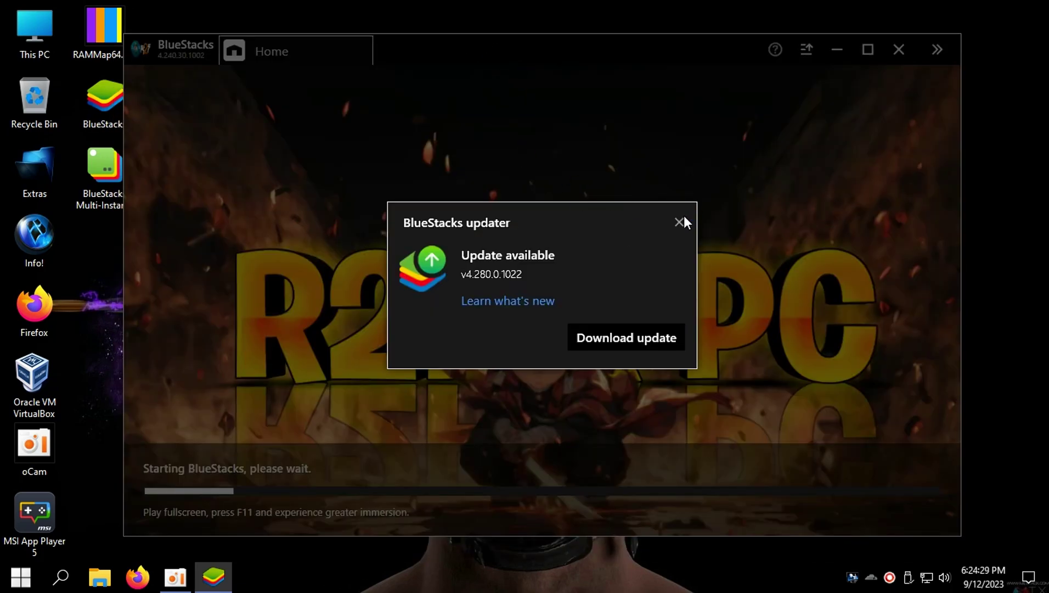
left_click(682, 222)
left_click_drag(582, 48, 604, 33)
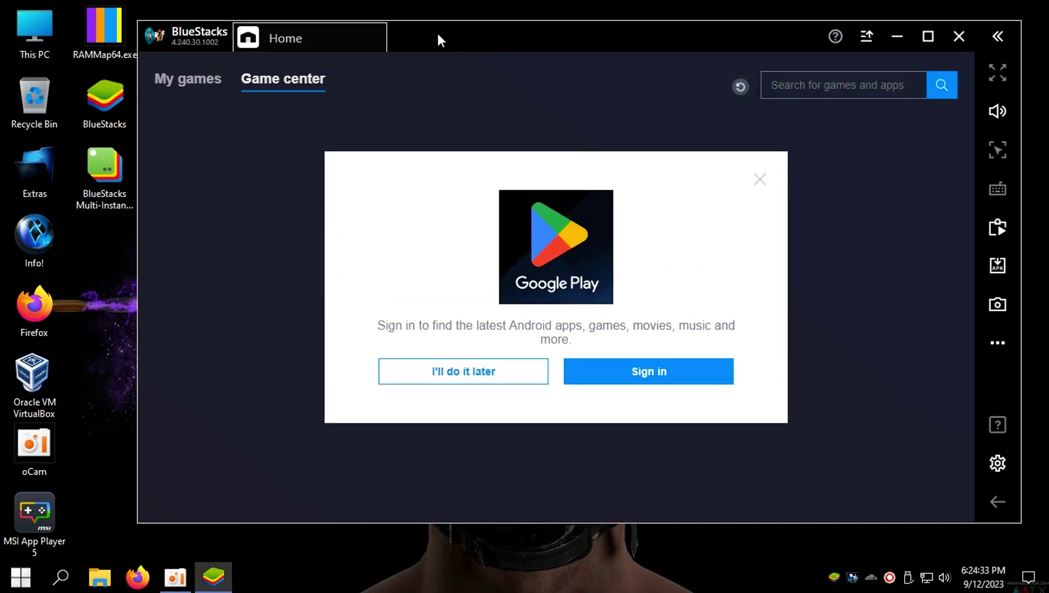
left_click_drag(440, 38, 464, 26)
left_click(450, 365)
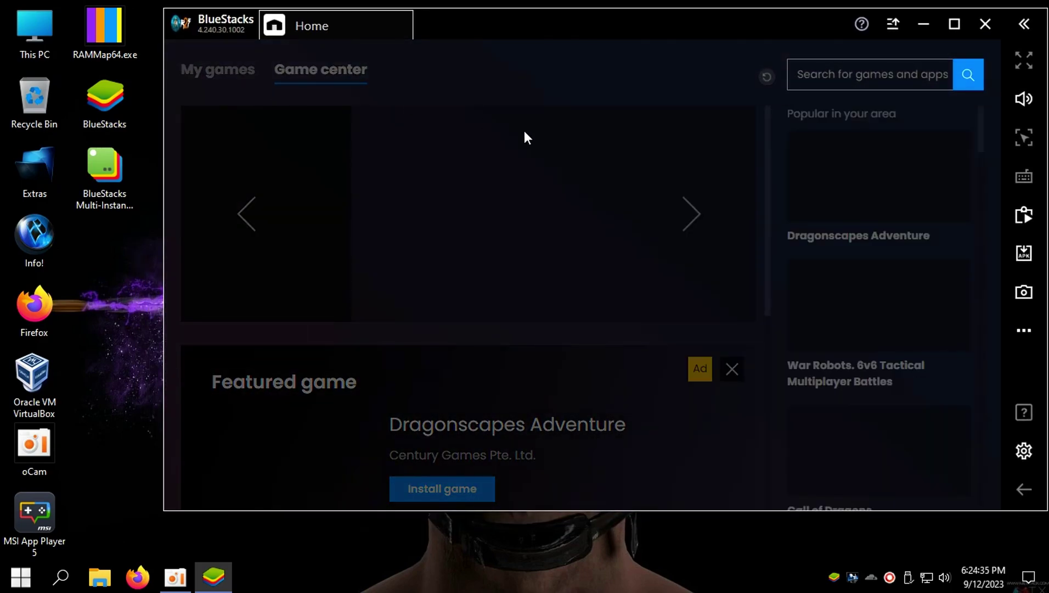
left_click(735, 143)
left_click(571, 144)
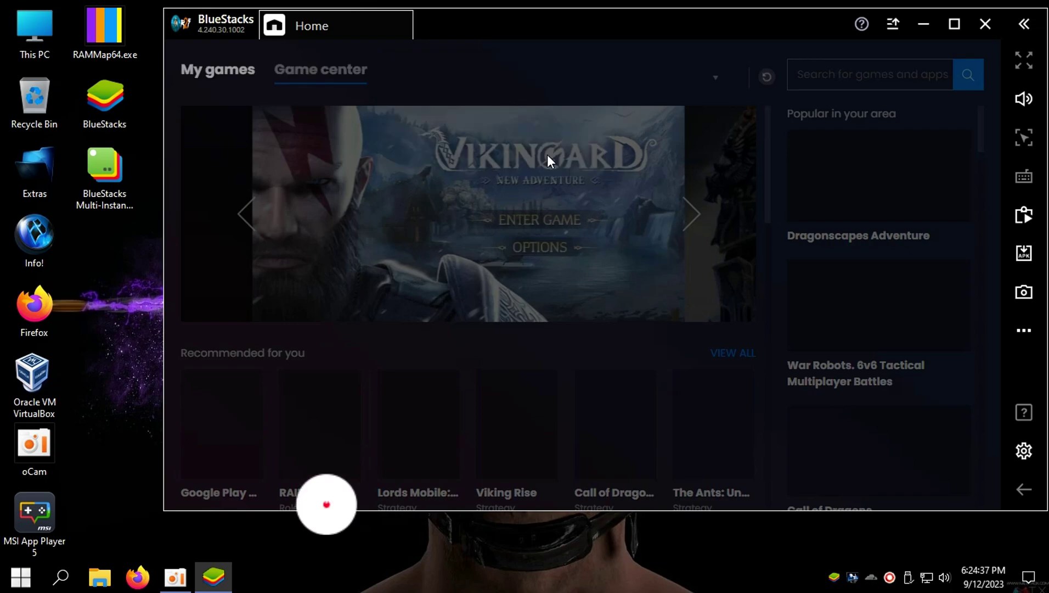
left_click(396, 139)
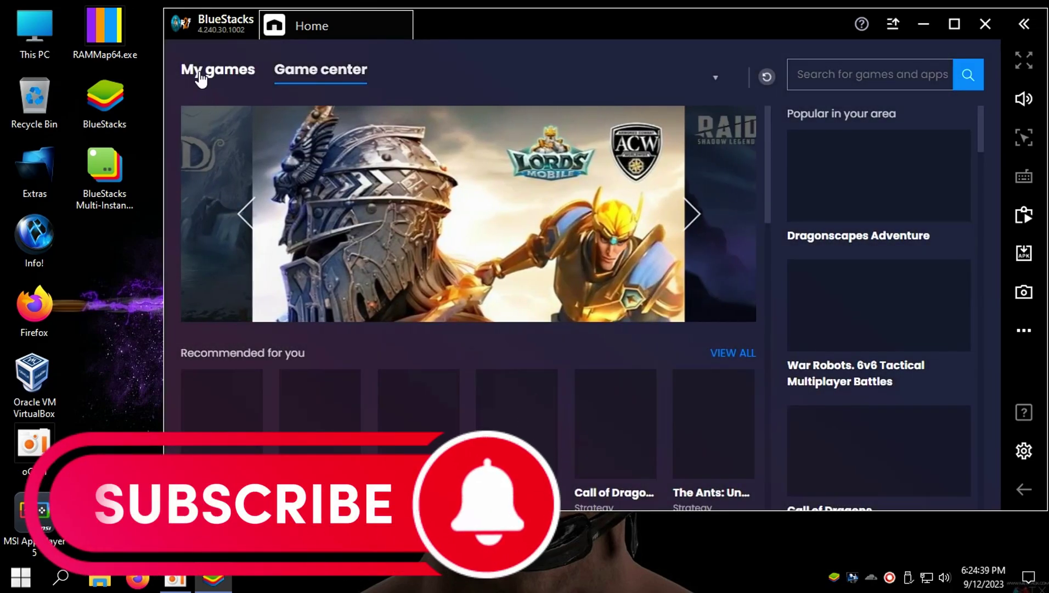
Look through My games, including the System apps folder, and briefly open the R2F X PC app.
left_click(201, 74)
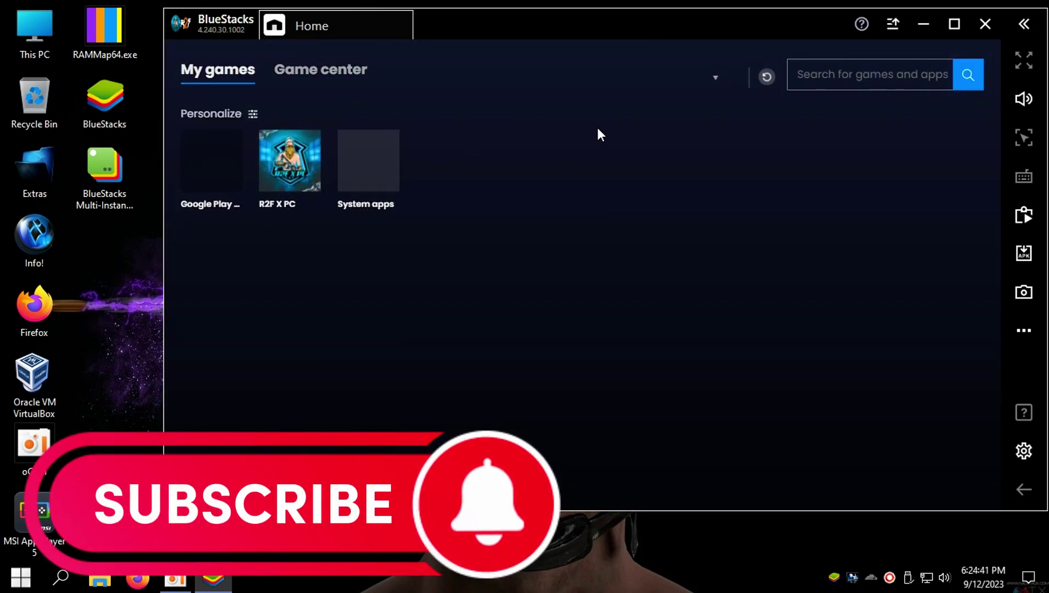
left_click(330, 76)
left_click(246, 68)
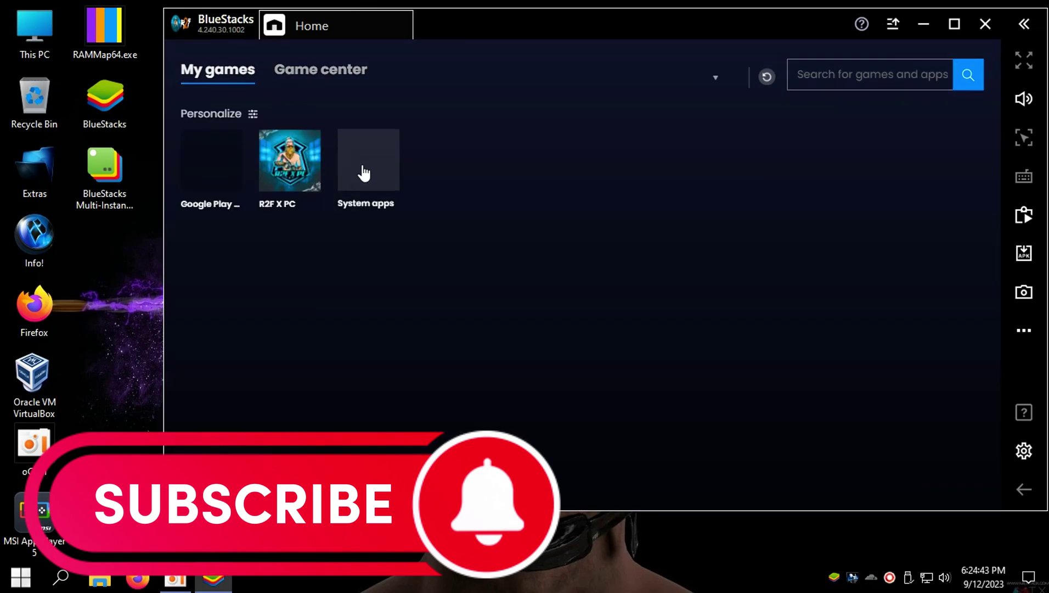
left_click(364, 173)
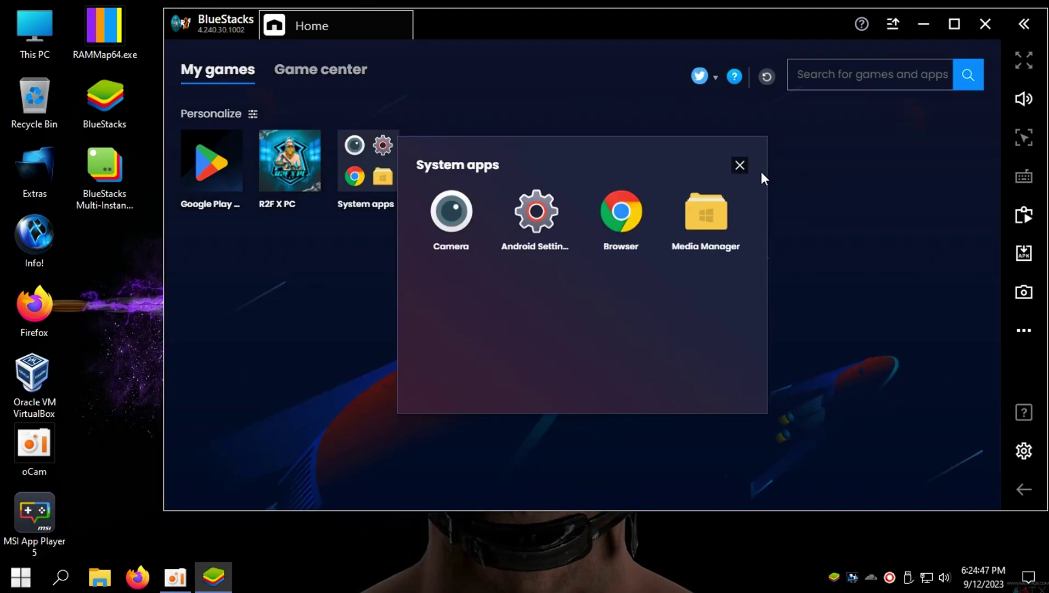
left_click(740, 166)
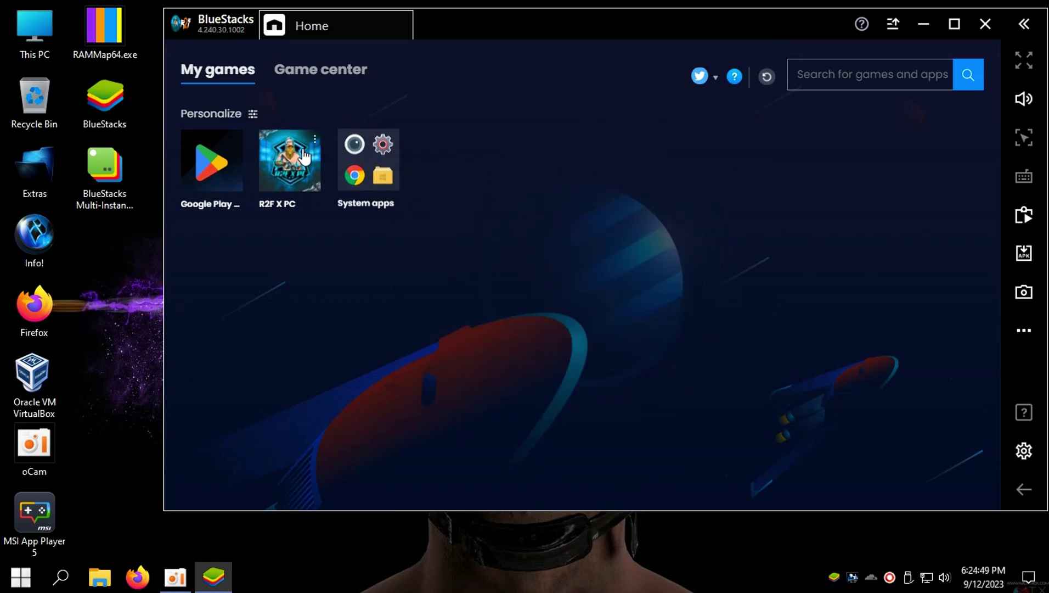
left_click(275, 171)
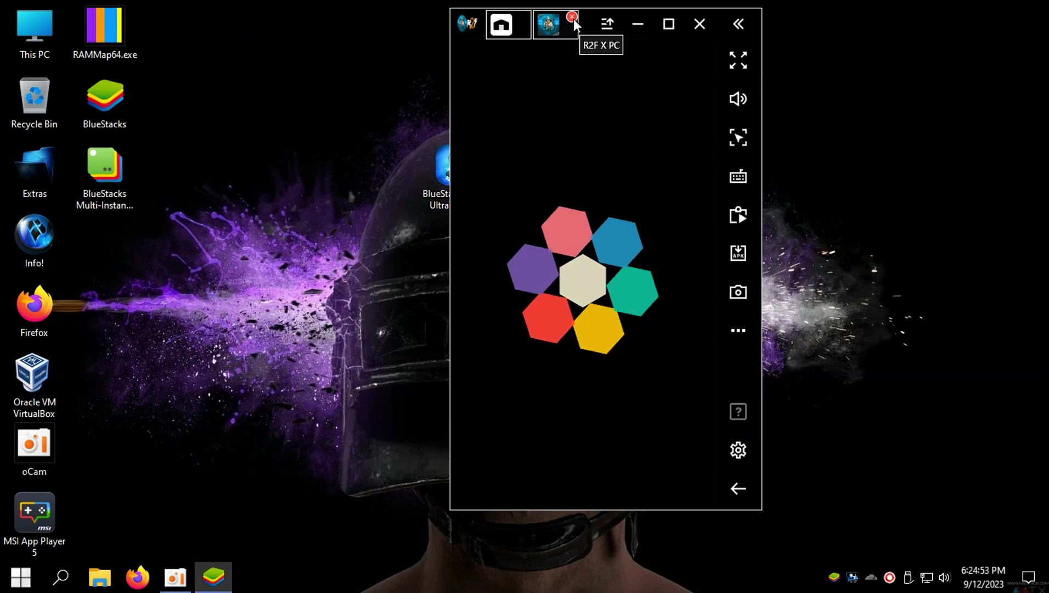
left_click(572, 17)
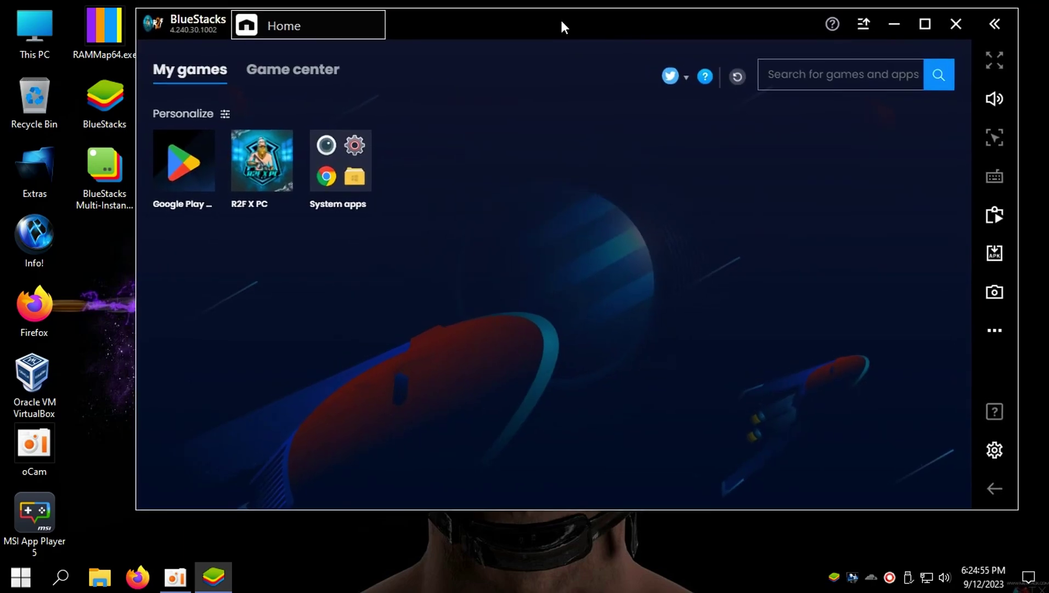
View the display settings and the available BlueStacks skins without changing them.
left_click(871, 33)
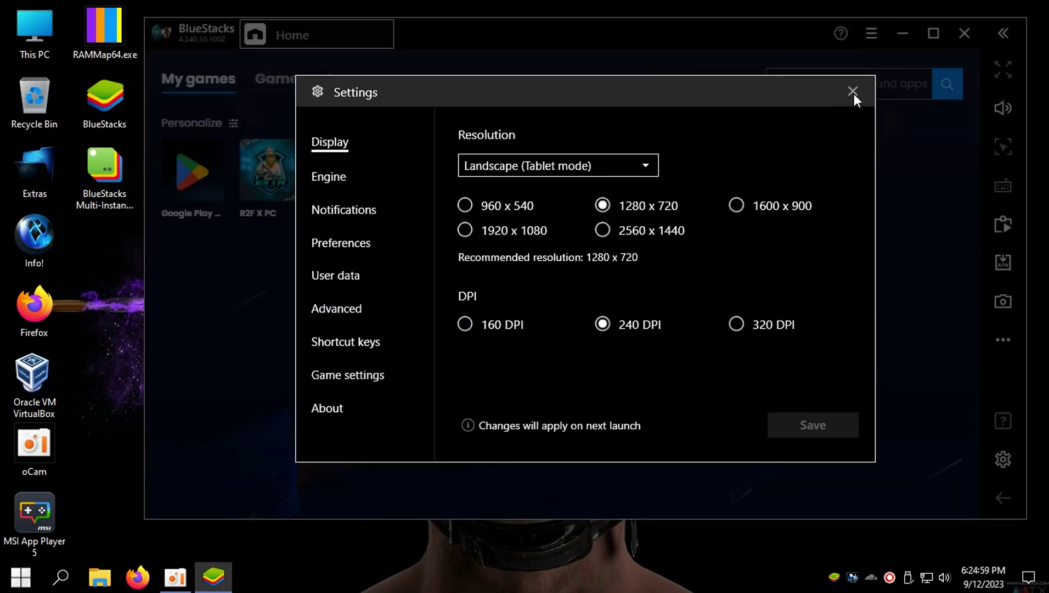
left_click(853, 91)
left_click(871, 32)
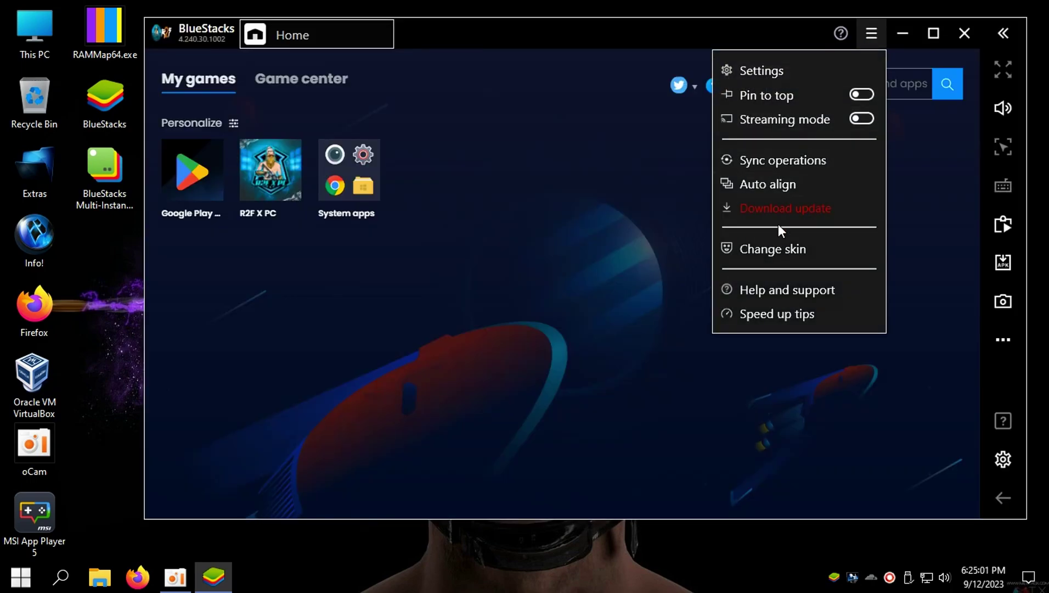
left_click(779, 248)
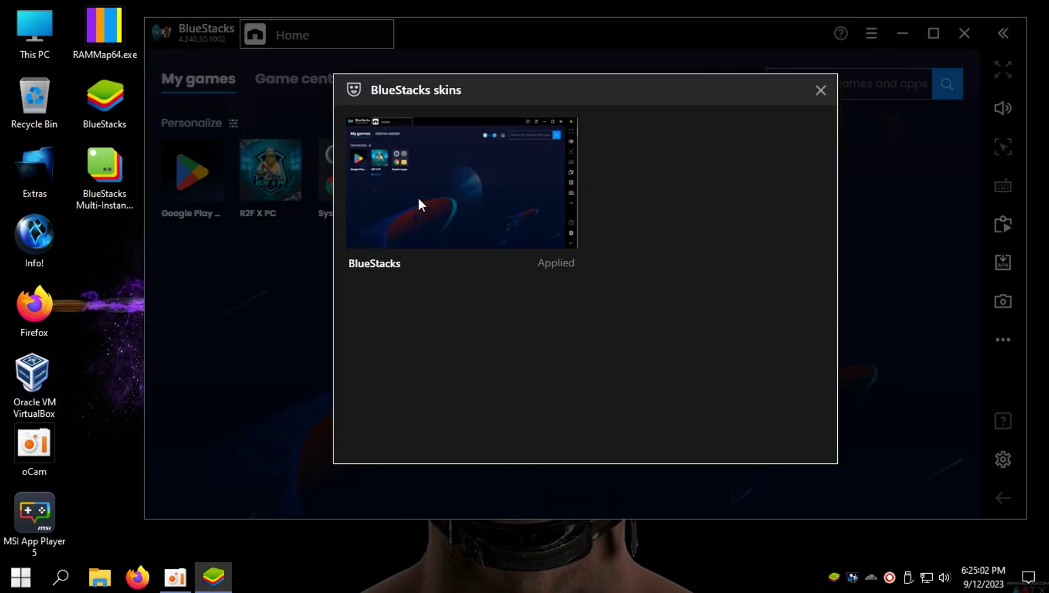
left_click(821, 90)
Set the display resolution to 960 x 540, save it and restart BlueStacks.
left_click(871, 33)
left_click(796, 60)
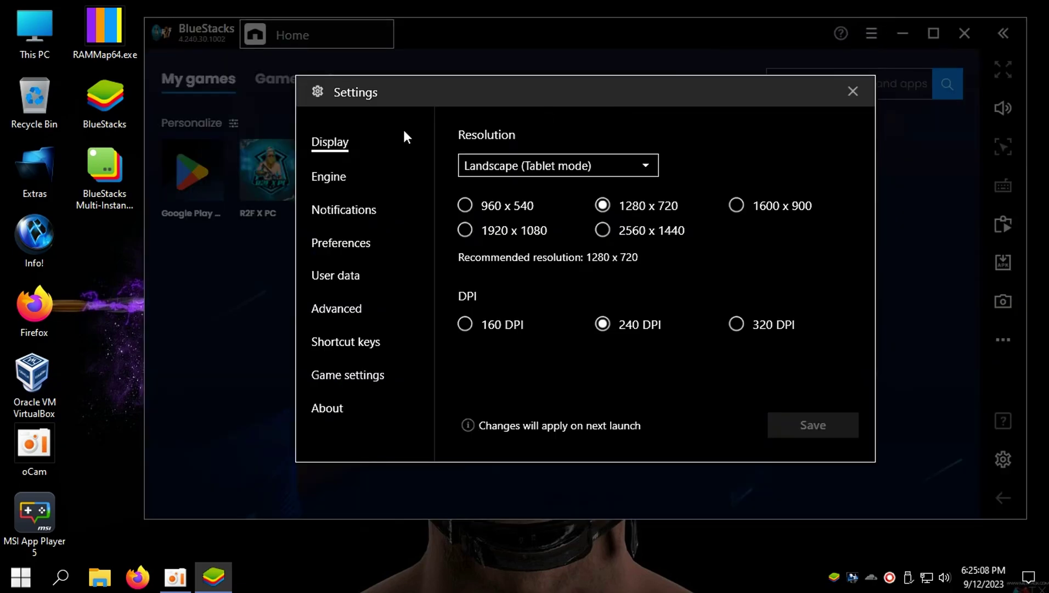
left_click(465, 204)
left_click(813, 425)
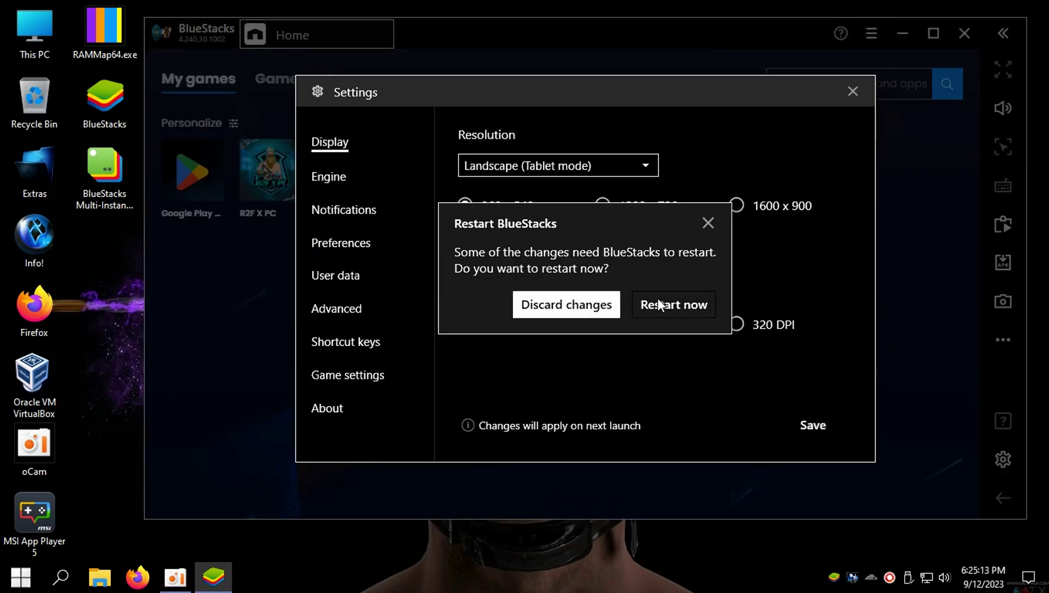
left_click(661, 302)
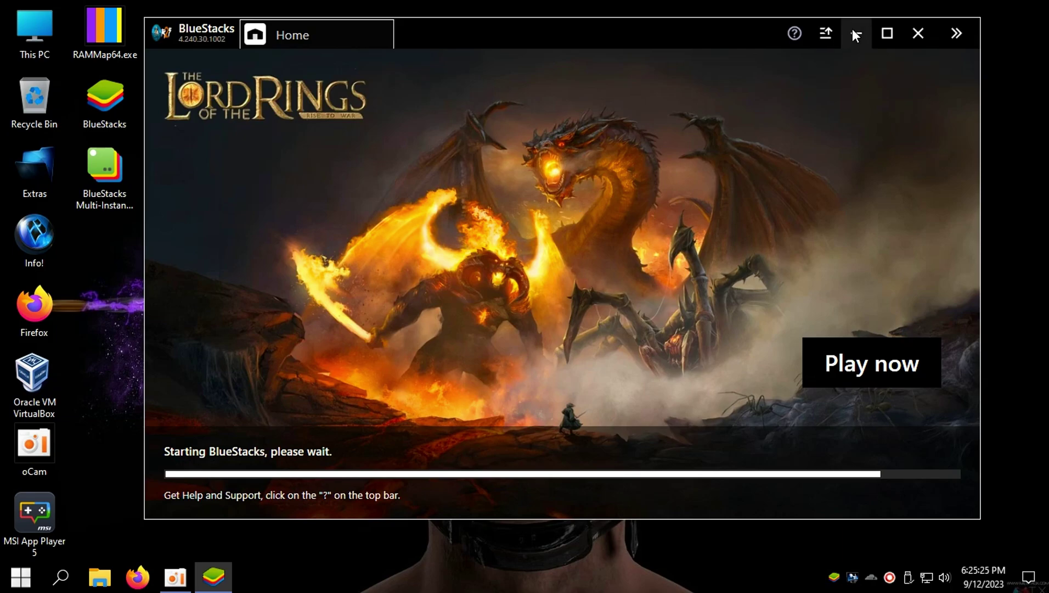
Open the Engine settings and change the engine options.
left_click(826, 33)
left_click(714, 71)
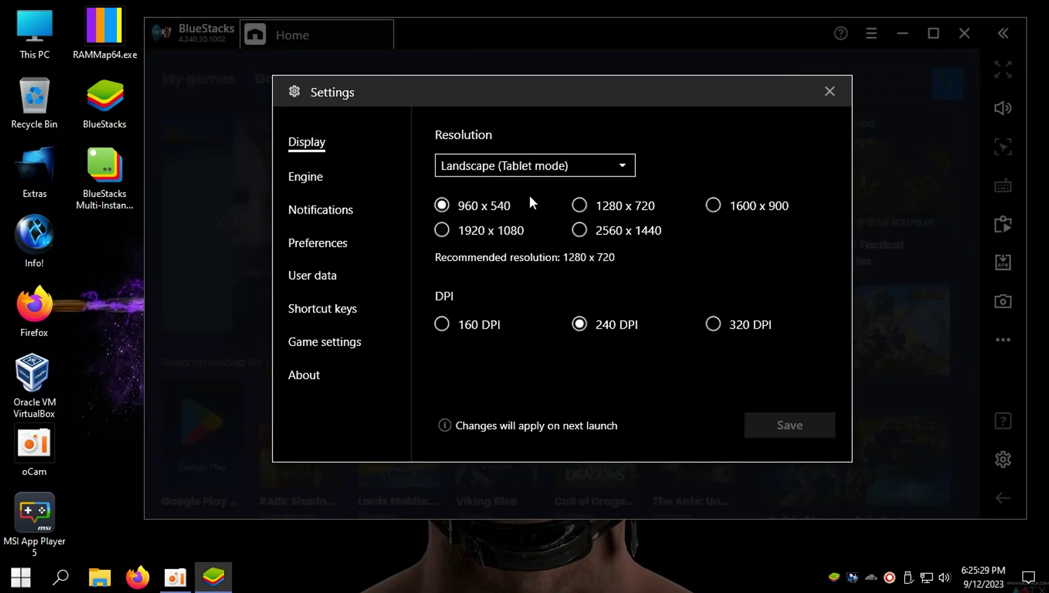
left_click(306, 176)
scroll(513, 251, "down", 5)
left_click(527, 212)
left_click(518, 237)
left_click(684, 214)
left_click(693, 262)
scroll(428, 235, "down", 3)
left_click(441, 241)
scroll(496, 296, "up", 2)
scroll(537, 269, "down", 3)
scroll(584, 239, "up", 3)
Raise the slider value in the Engine settings, save the changes and restart BlueStacks.
left_click_drag(620, 279, 829, 279)
scroll(656, 289, "down", 3)
scroll(713, 356, "up", 5)
scroll(713, 356, "up", 5)
scroll(713, 356, "down", 8)
left_click(793, 427)
left_click(674, 367)
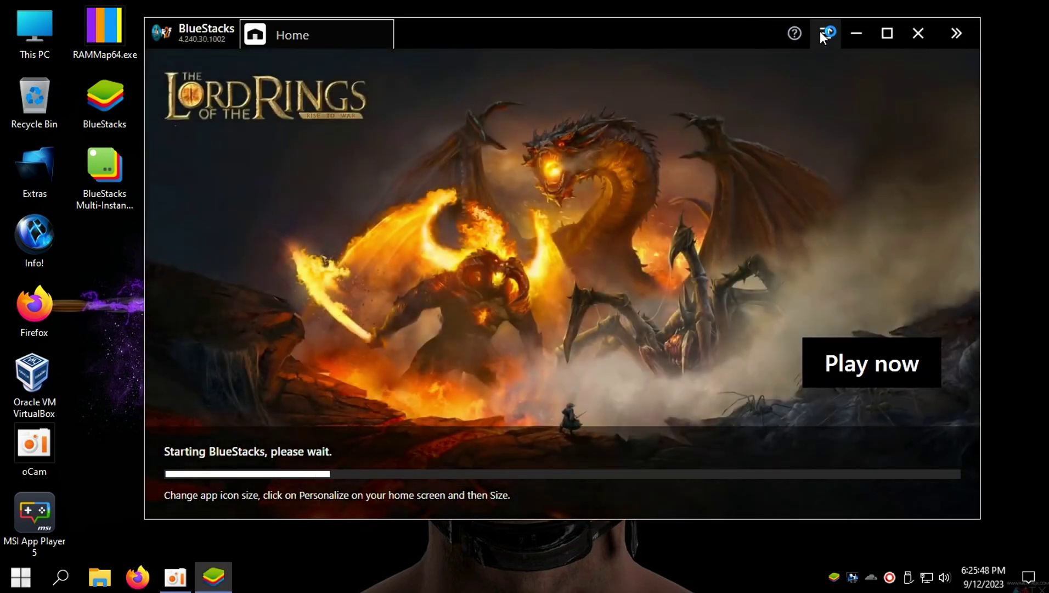
Turn off gamepad, toast and ribbon notifications as well as notification sounds in the Notifications settings.
left_click(825, 33)
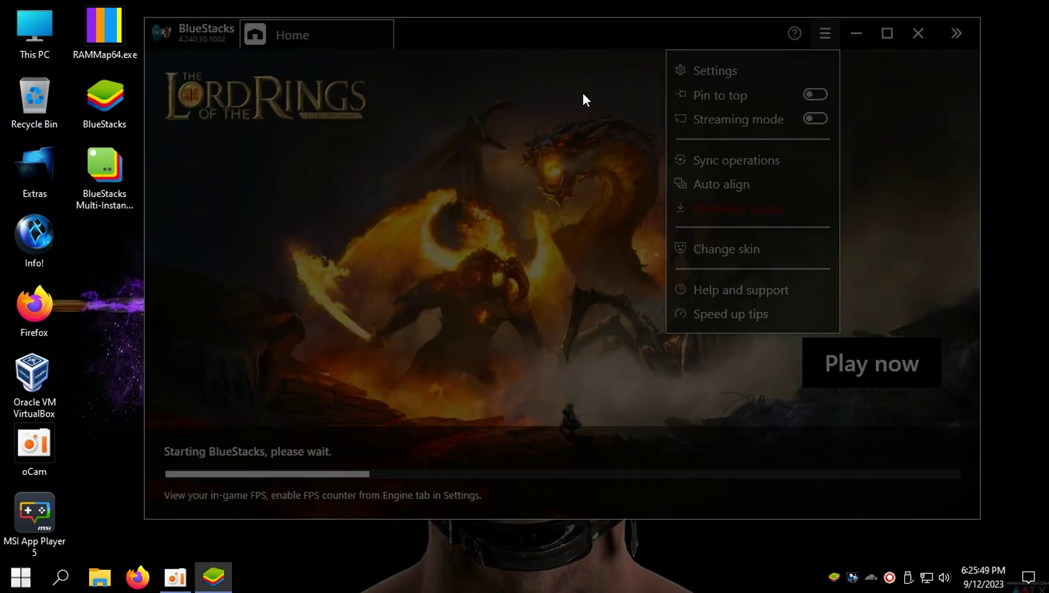
left_click(716, 70)
left_click(321, 208)
left_click(783, 258)
left_click(783, 231)
left_click(783, 207)
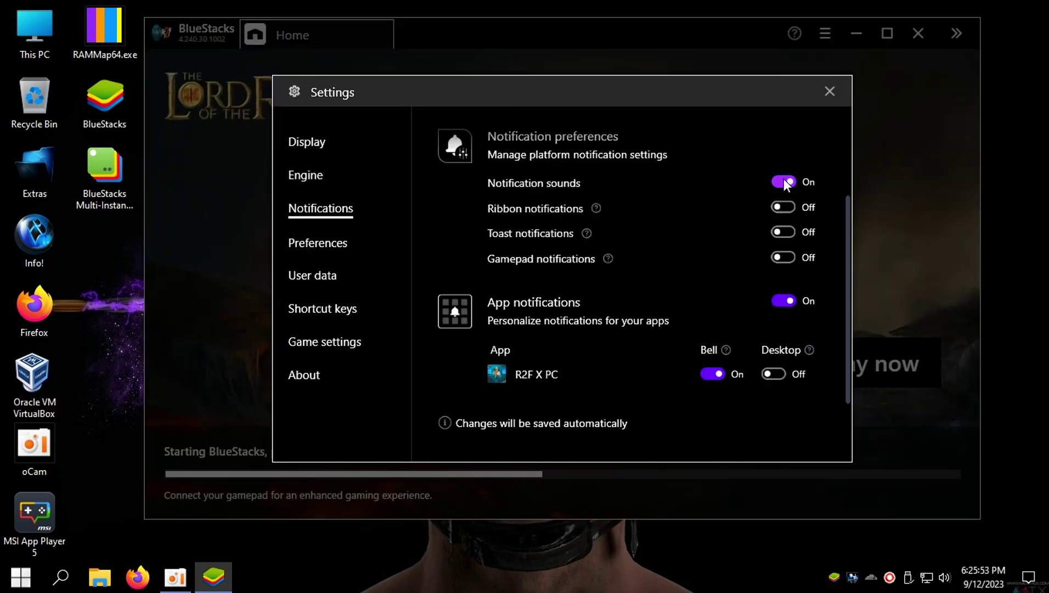
left_click(784, 181)
Disable desktop icons for installed apps, the gaming summary on close and the full-screen blue highlighter in Preferences, and save.
left_click(323, 242)
scroll(523, 236, "down", 5)
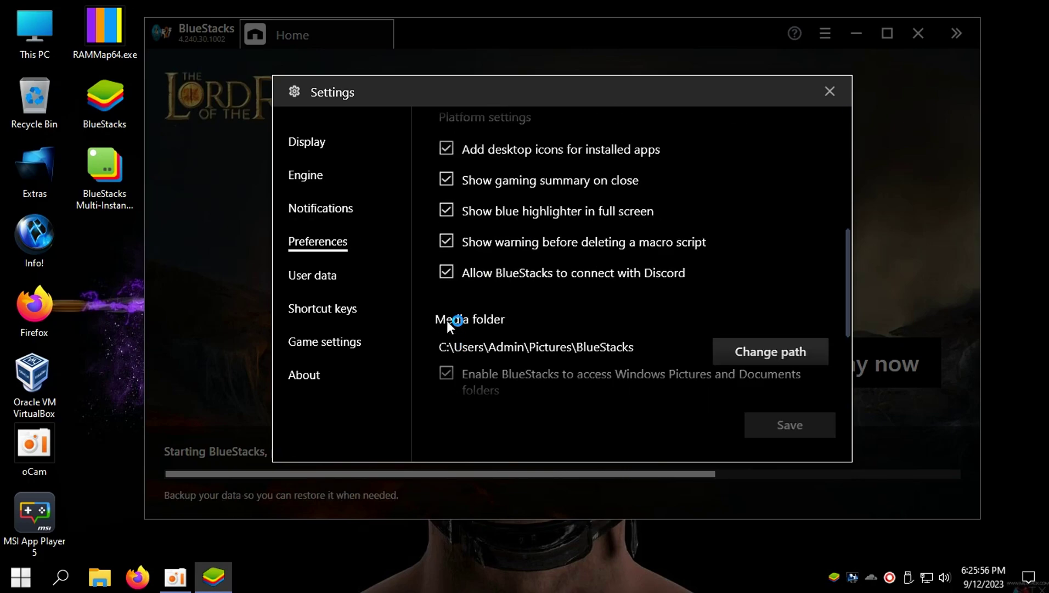
left_click(447, 210)
left_click(446, 148)
scroll(469, 201, "down", 3)
scroll(469, 201, "up", 6)
left_click(791, 425)
Reopen the Preferences settings and turn off sound while tapping.
left_click(871, 33)
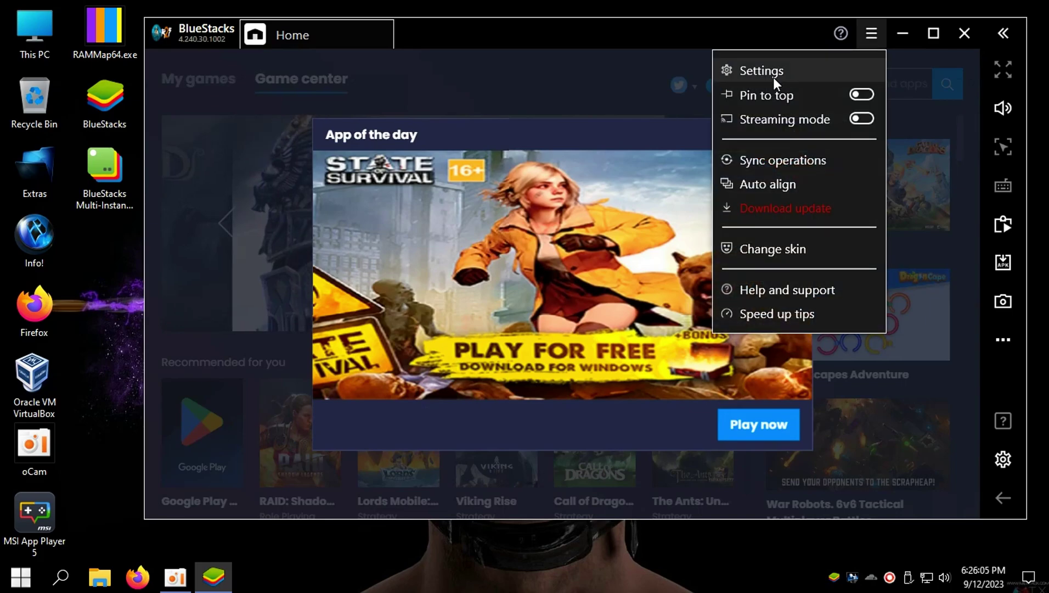
left_click(763, 72)
left_click(363, 247)
scroll(510, 299, "down", 3)
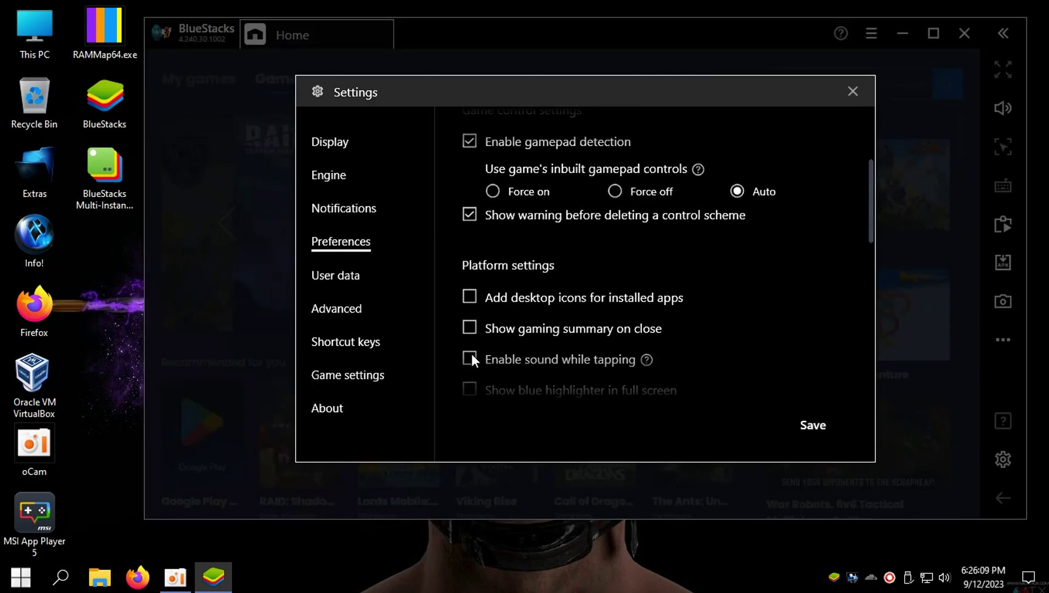
scroll(472, 329, "down", 5)
Look through the User data, Advanced, Game settings and About pages, then close the settings and the app promotion.
left_click(336, 275)
left_click(336, 308)
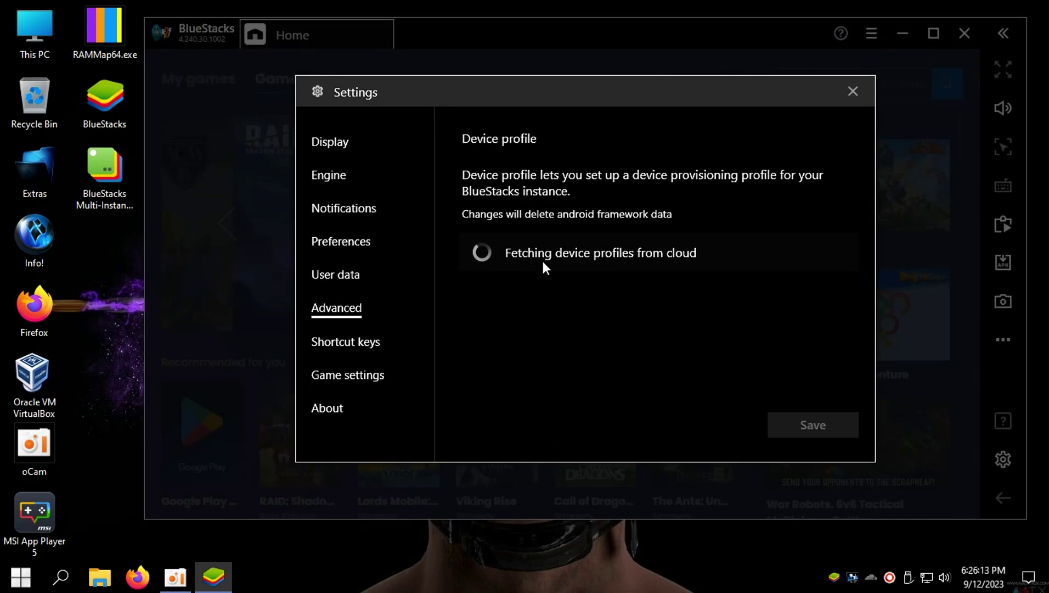
left_click(659, 266)
left_click(541, 289)
left_click(351, 375)
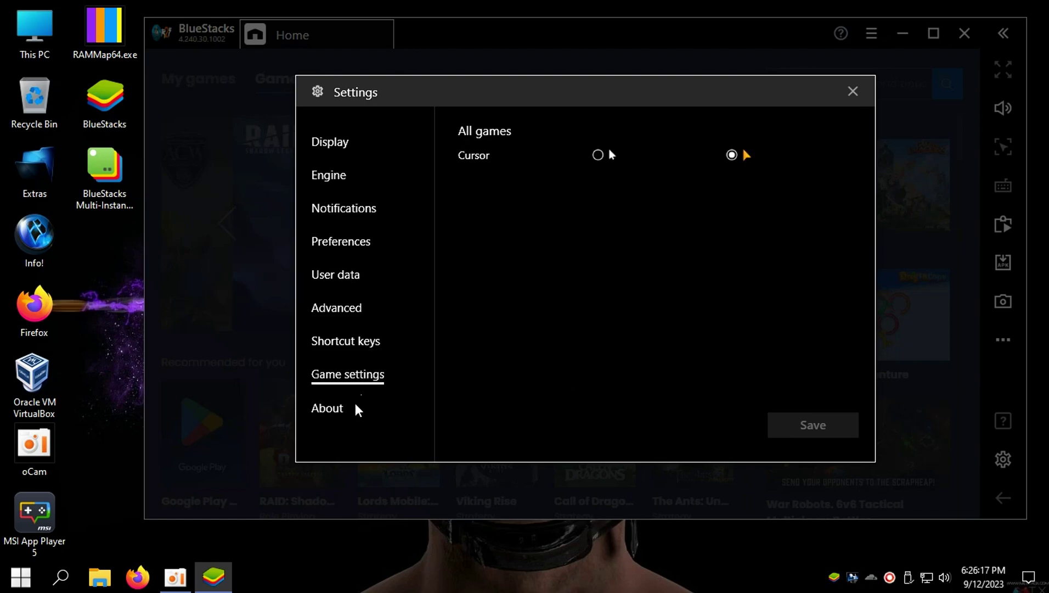
left_click(356, 406)
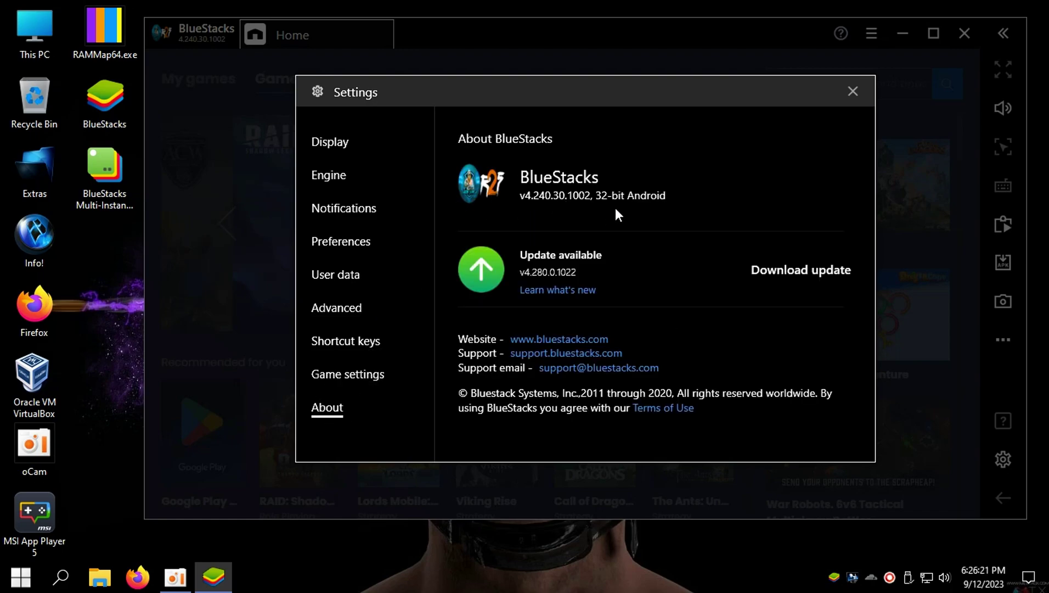
left_click(853, 91)
left_click(788, 135)
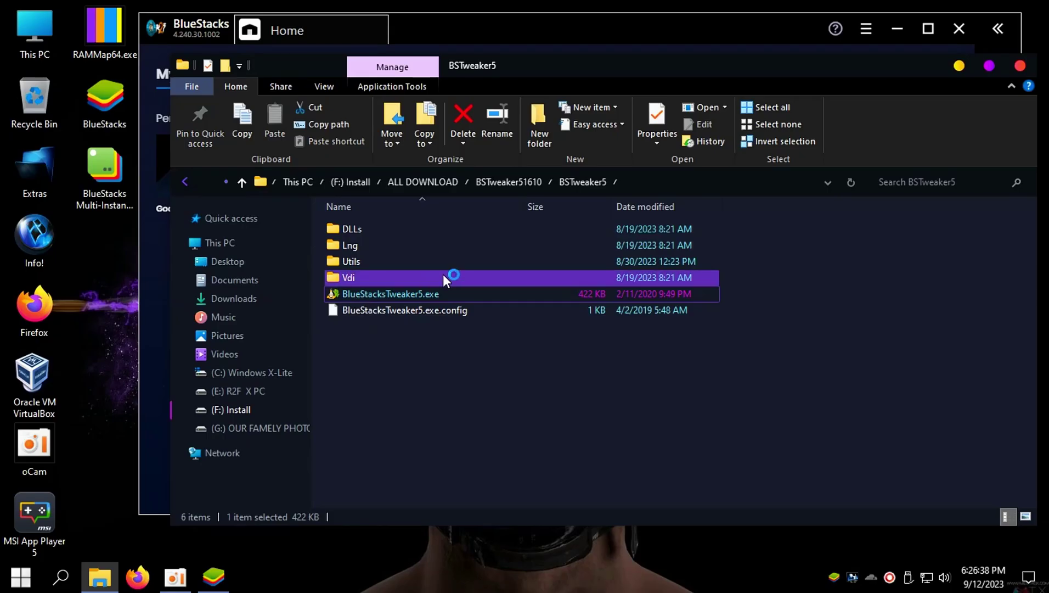
Close the BSTweaker5 folder window and force-kill BlueStacks from BlueStacks Tweaker 5.
left_click(1019, 66)
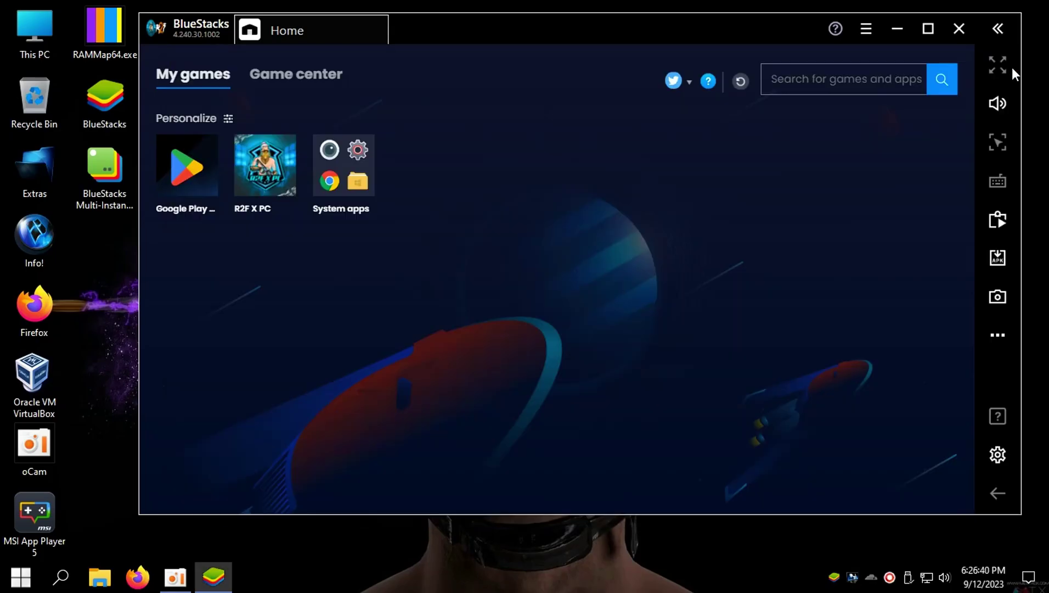
left_click_drag(433, 30, 447, 29)
left_click_drag(126, 11, 180, 43)
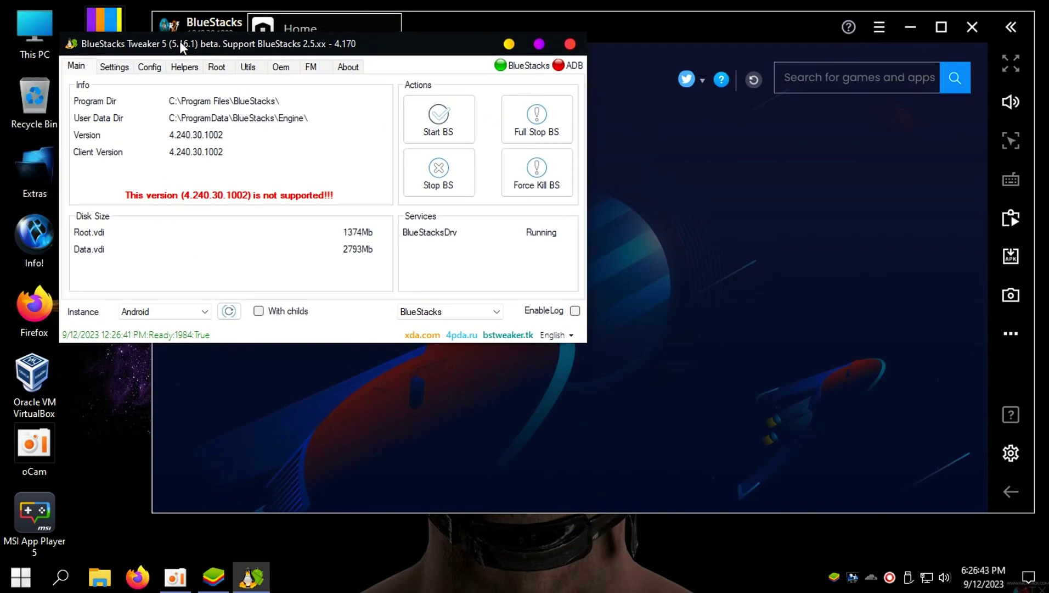
left_click(536, 184)
left_click_drag(306, 44, 431, 67)
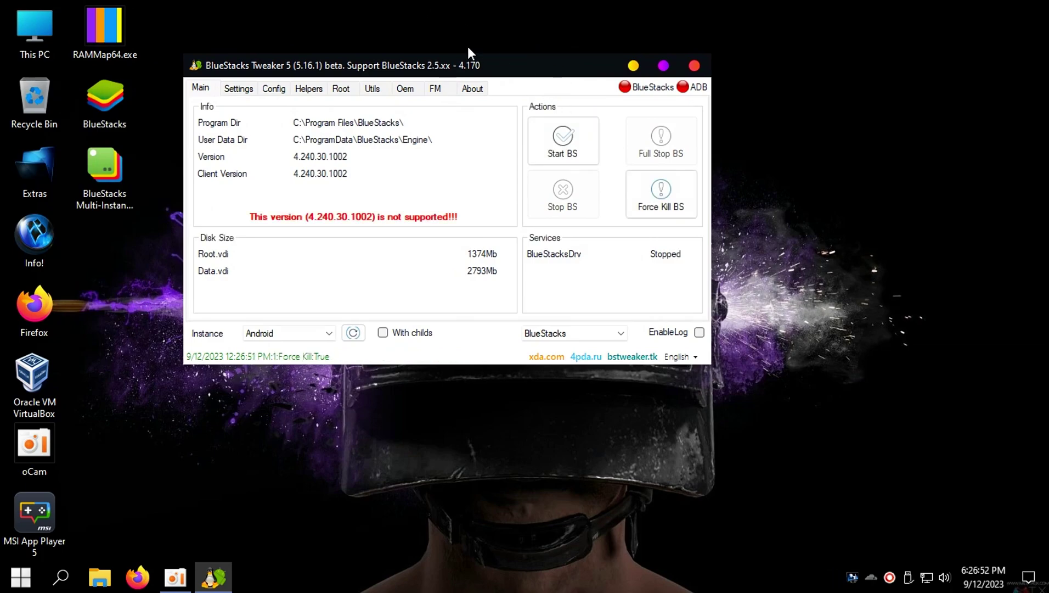
left_click_drag(422, 77, 575, 85)
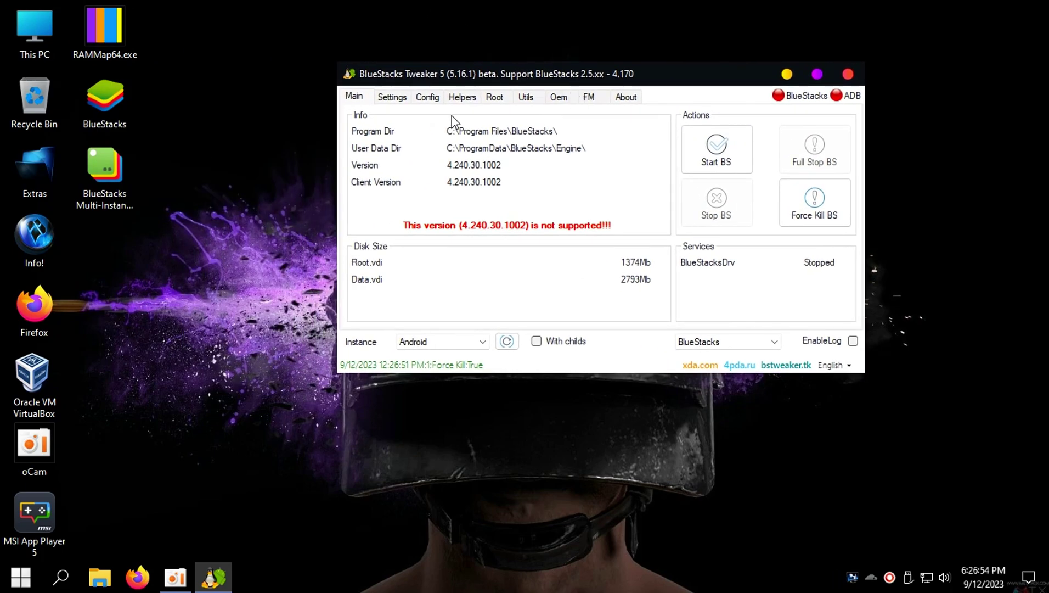
Unlock root for BlueStacks in BlueStacks Tweaker 5 and start BlueStacks from the tweaker.
left_click(428, 97)
left_click(494, 97)
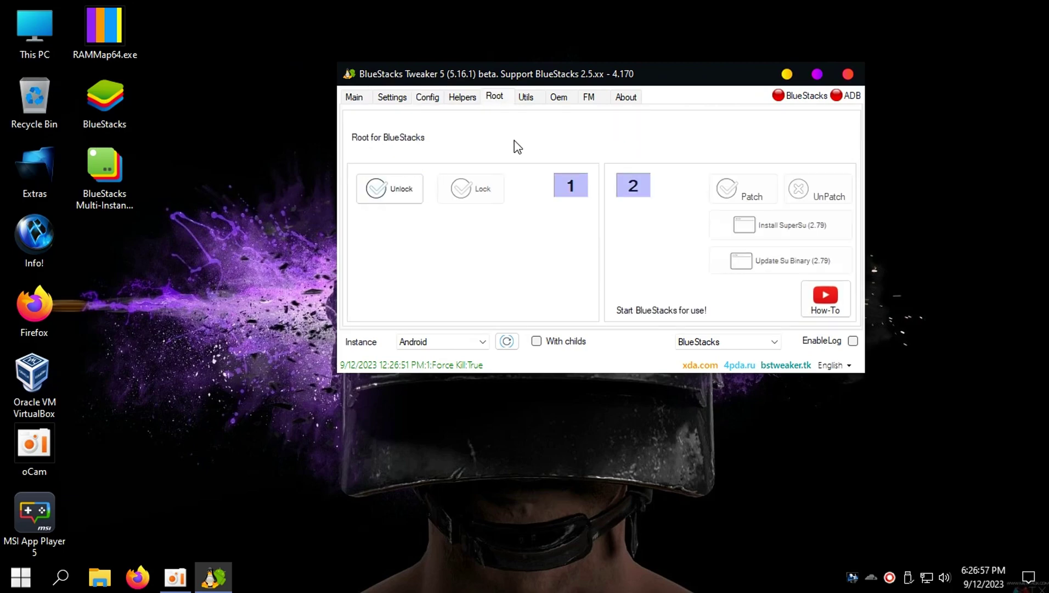
left_click(390, 195)
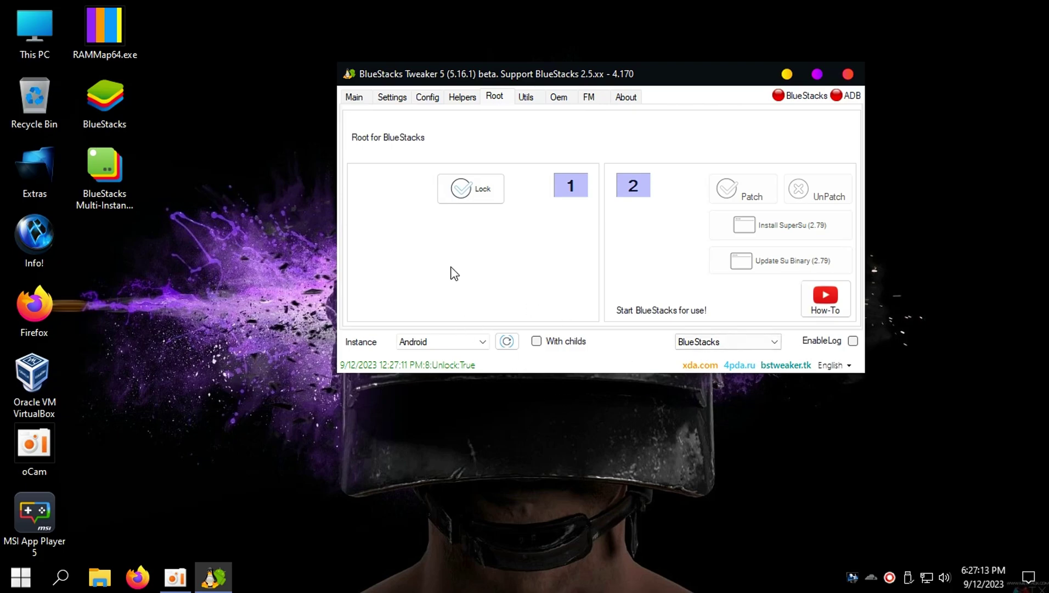
left_click(355, 97)
left_click(710, 151)
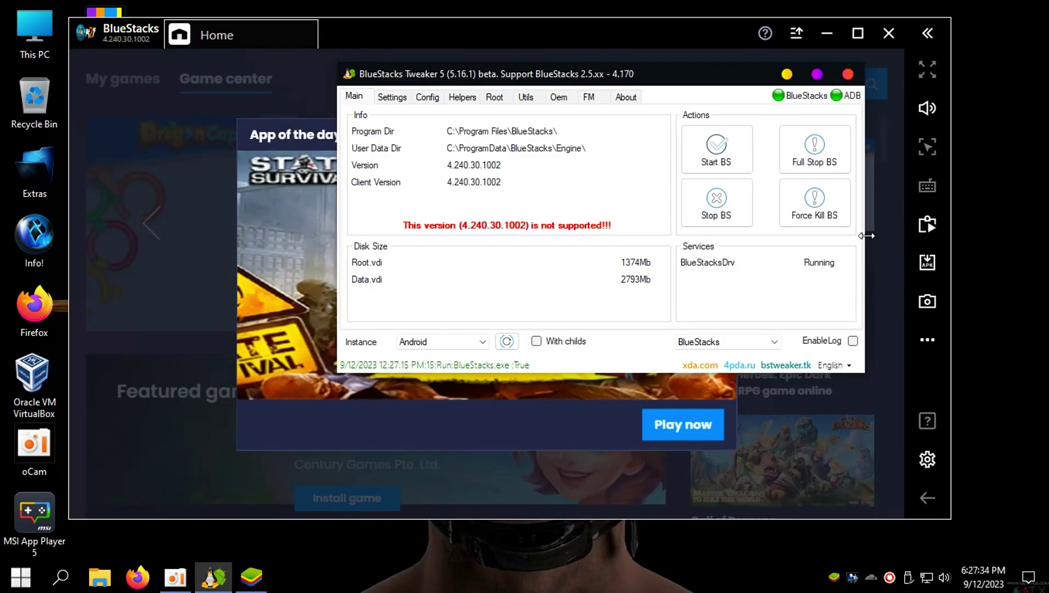
Patch root for the running BlueStacks and install SuperSu (2.79).
left_click(495, 97)
left_click(744, 191)
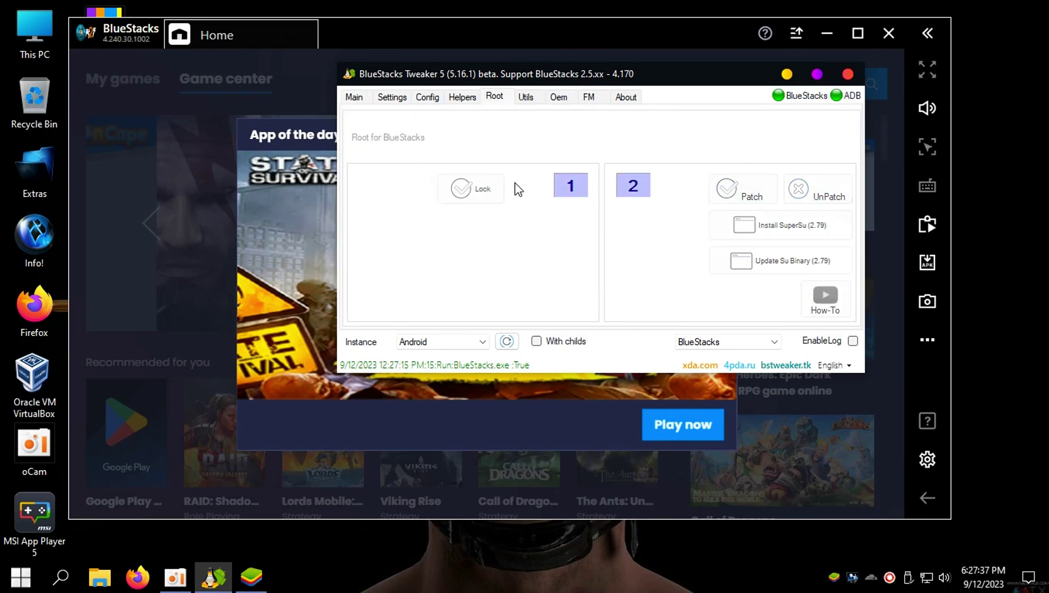
left_click(749, 193)
left_click(774, 225)
Close the app promotion and check My games for the SuperSU app.
left_click(715, 134)
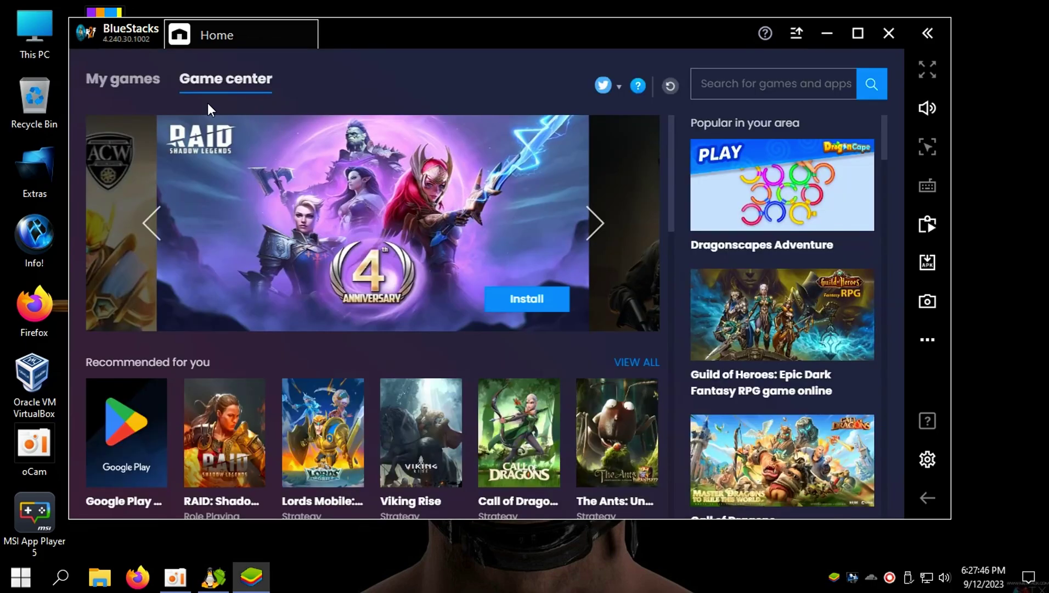
left_click(123, 79)
left_click_drag(467, 32, 567, 30)
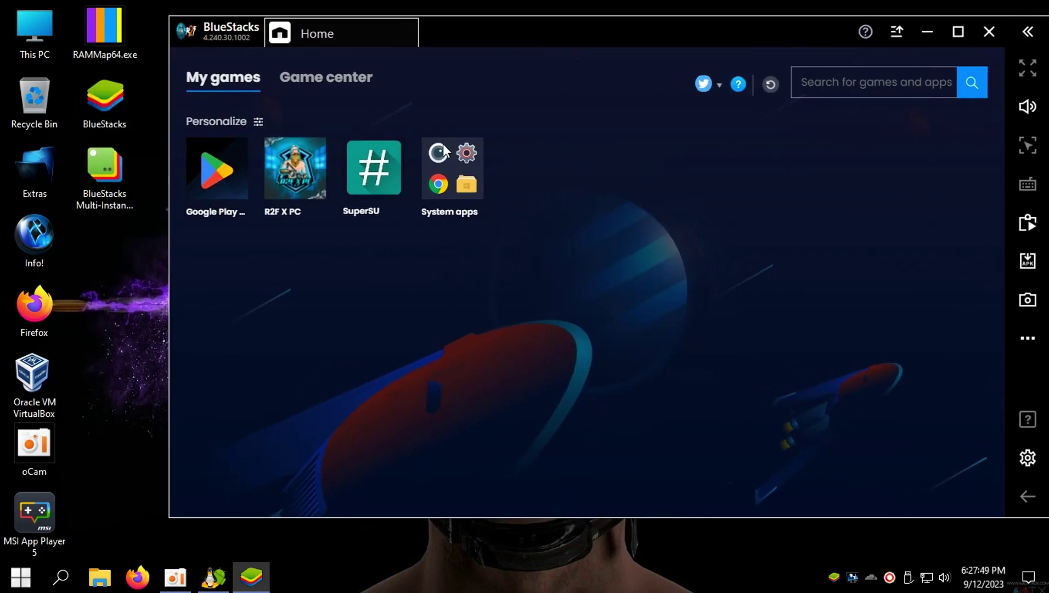
Switch back to BlueStacks Tweaker 5 and stop BlueStacks.
left_click(213, 576)
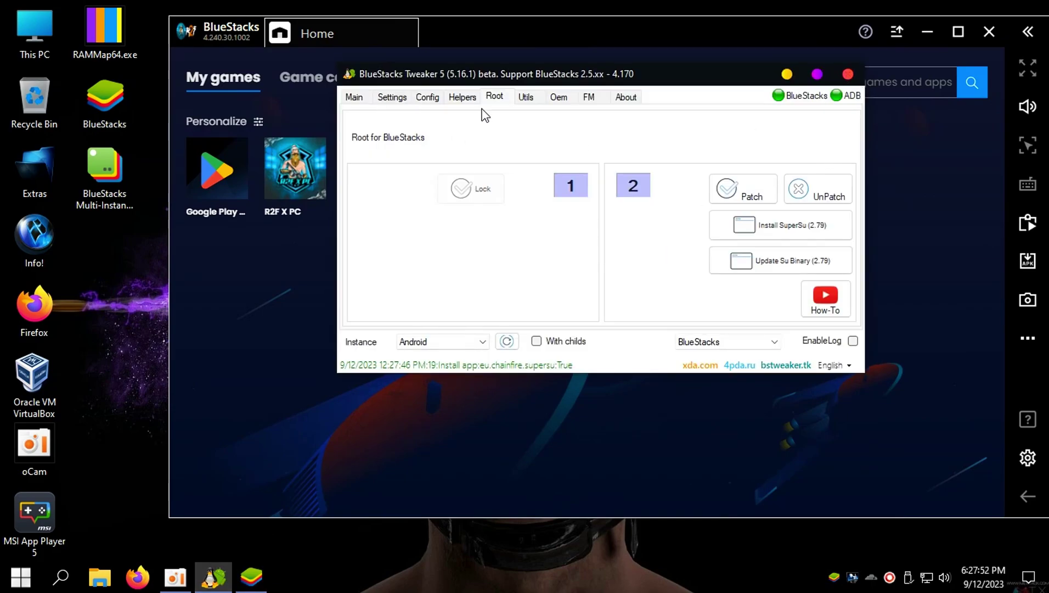
left_click(354, 97)
left_click(716, 203)
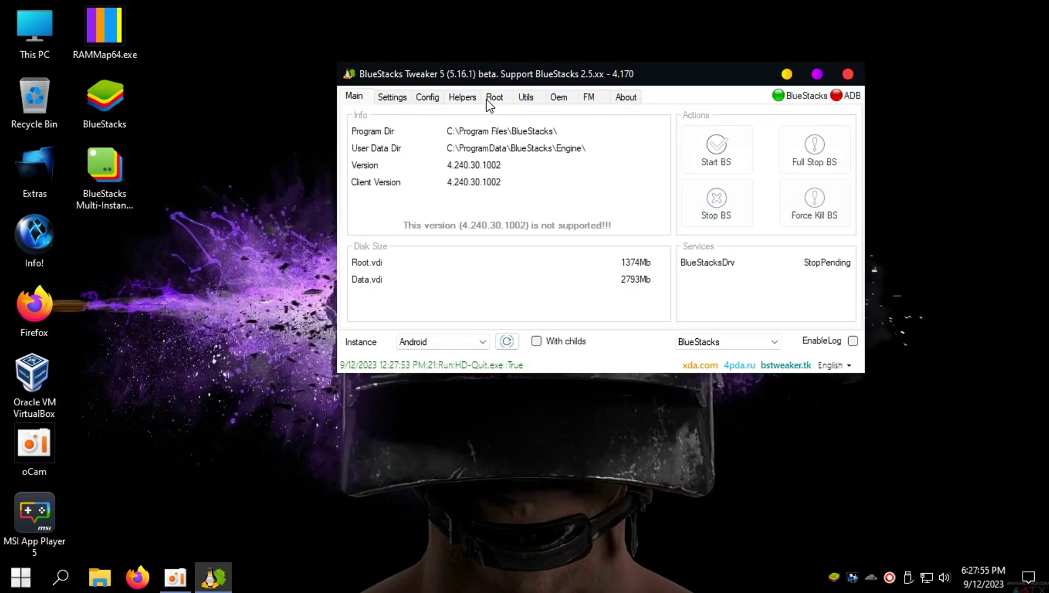
Adjust the emulator's options in the tweaker's Config settings and start BlueStacks again.
left_click(427, 98)
left_click(400, 149)
left_click(399, 163)
left_click(387, 210)
left_click(383, 218)
left_click(510, 217)
left_click(362, 100)
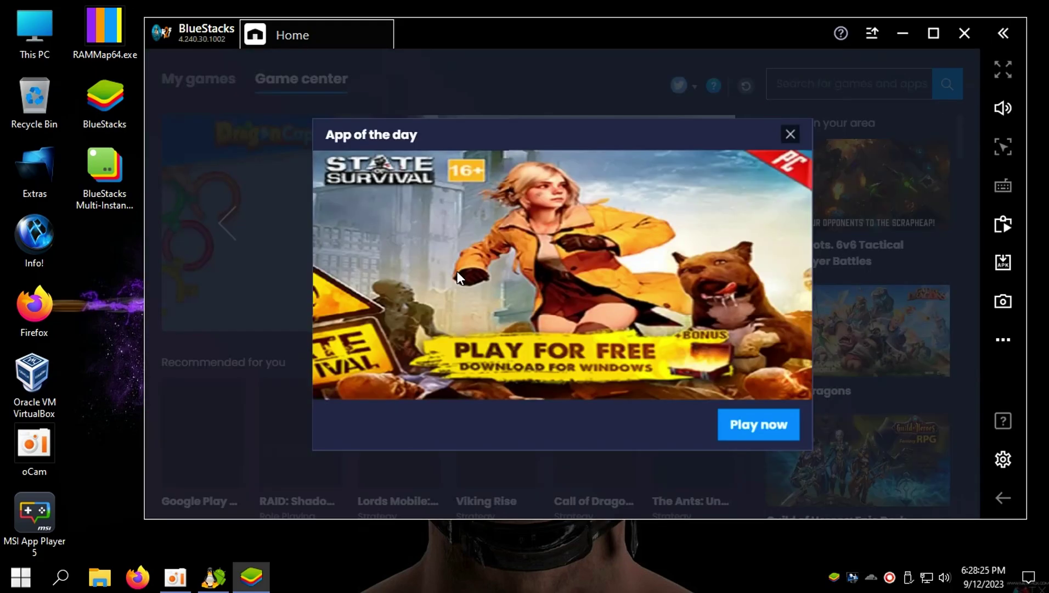
Dismiss the App of the day promotion, show My games and close BlueStacks Tweaker 5.
left_click(789, 133)
left_click(245, 91)
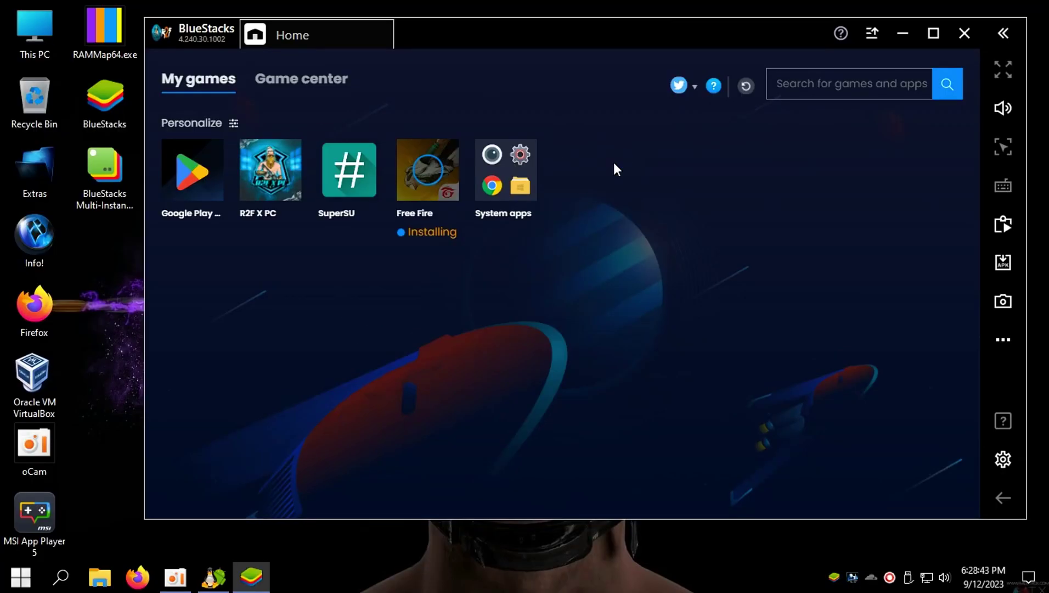
left_click(213, 576)
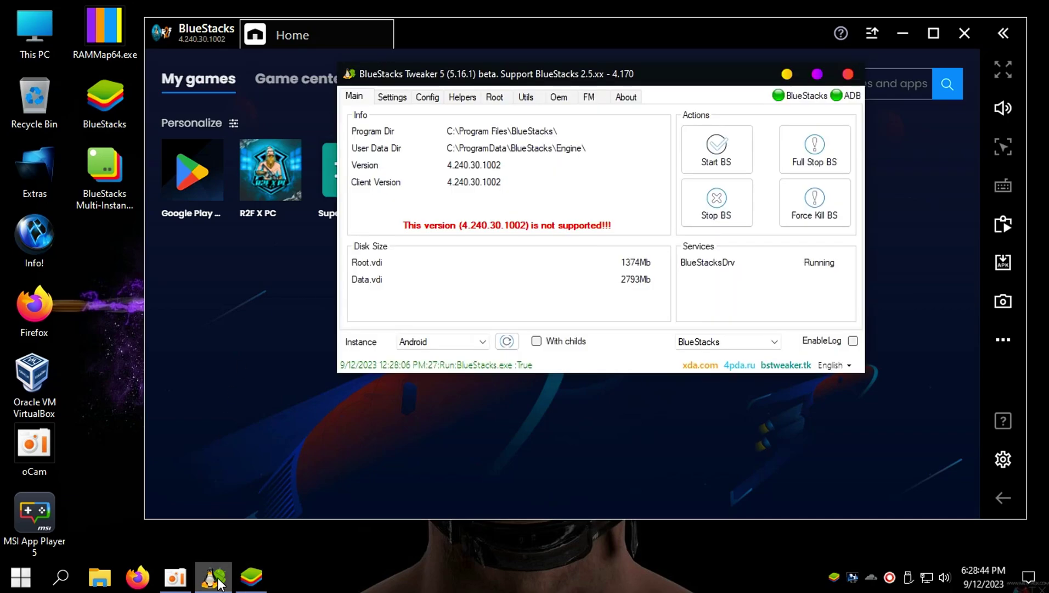
left_click(848, 74)
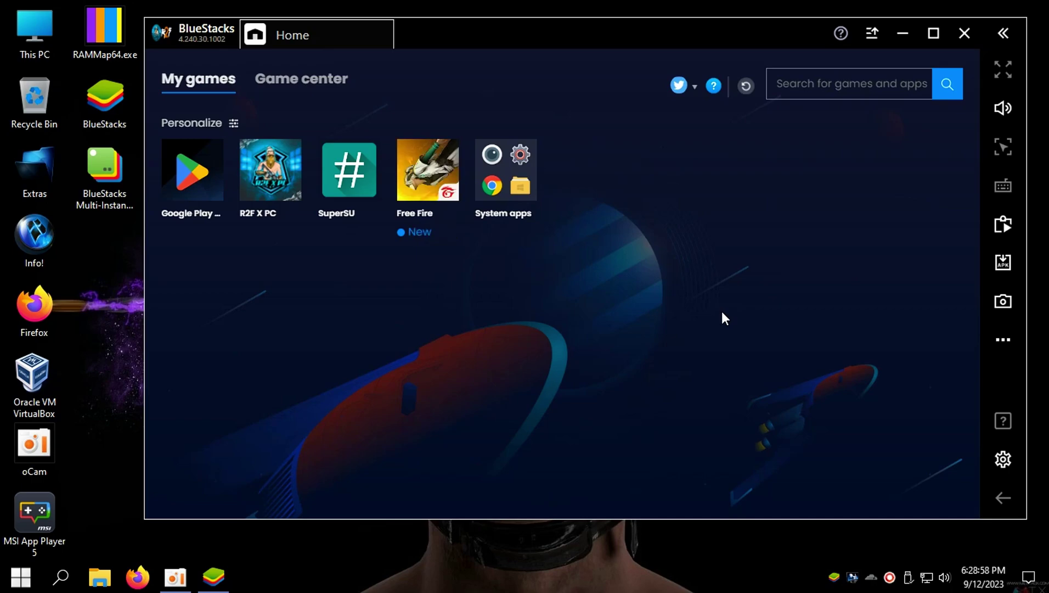
Launch Free Fire, go through the game guide tips and confirm the Access Descriptions notice.
left_click(406, 168)
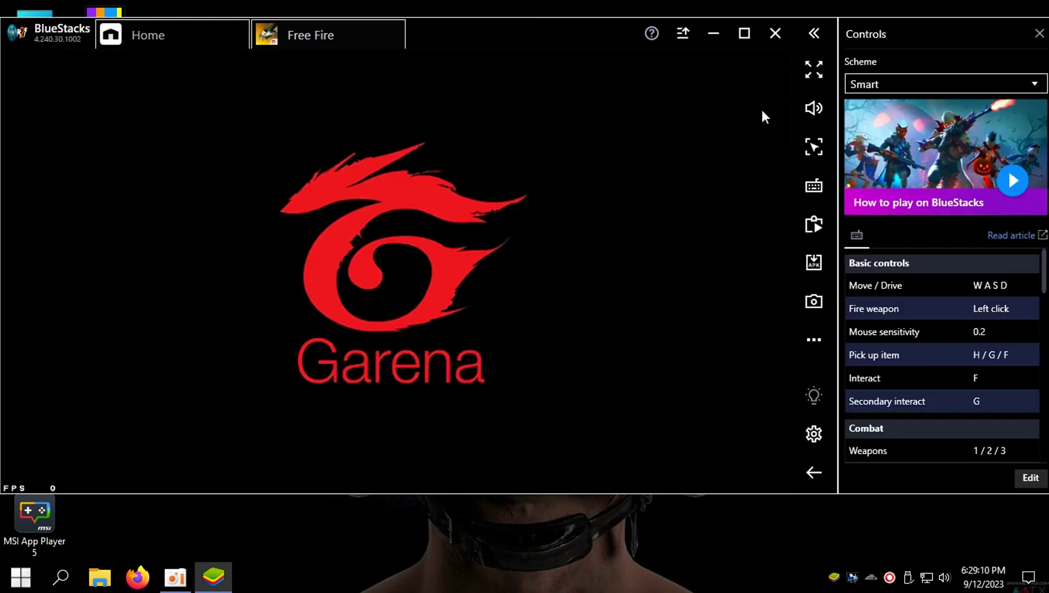
left_click(659, 183)
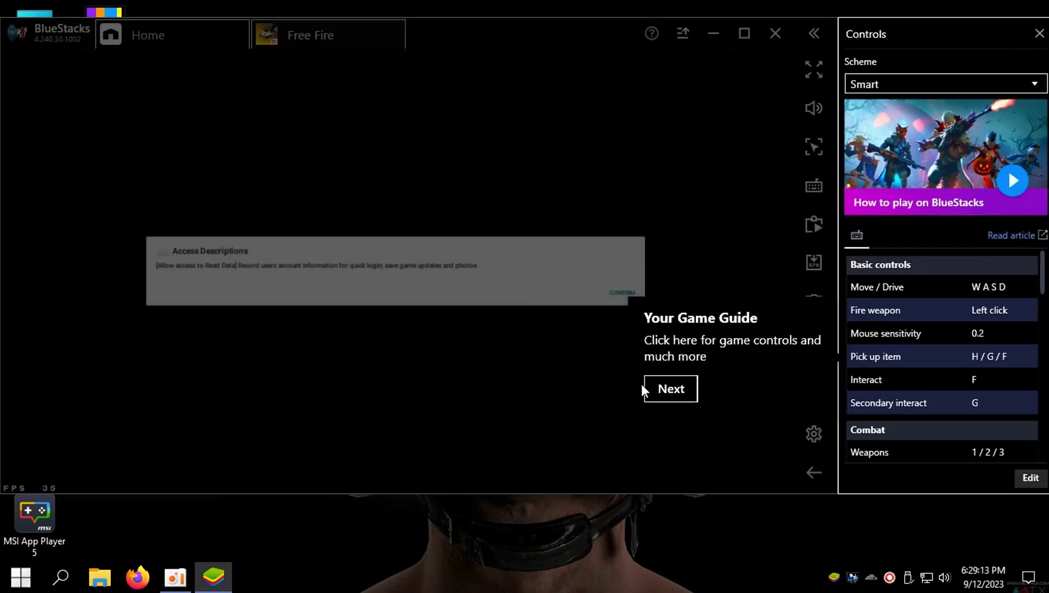
left_click(656, 387)
left_click(630, 262)
left_click(629, 149)
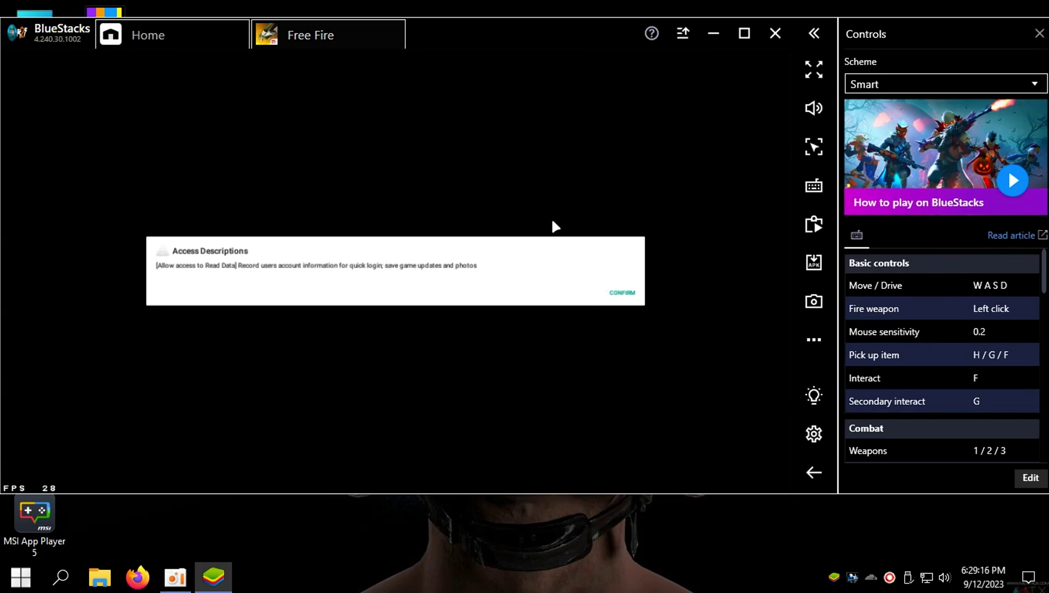
left_click(616, 293)
left_click(499, 285)
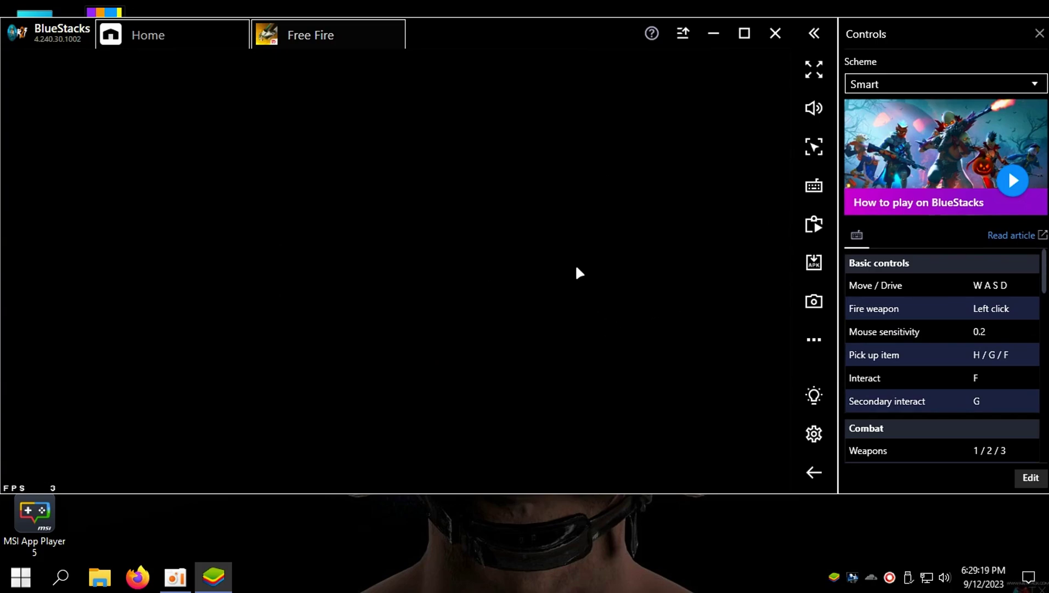
Close the Controls guide beside Free Fire and move the emulator window toward the middle of the desktop.
left_click(1040, 34)
left_click_drag(589, 38, 717, 37)
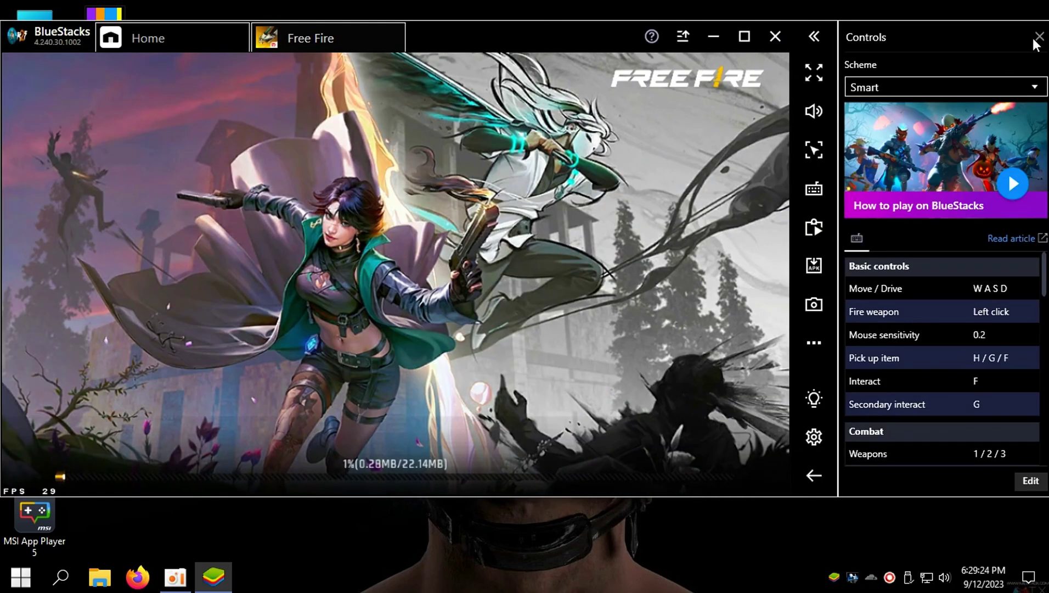
left_click(1040, 36)
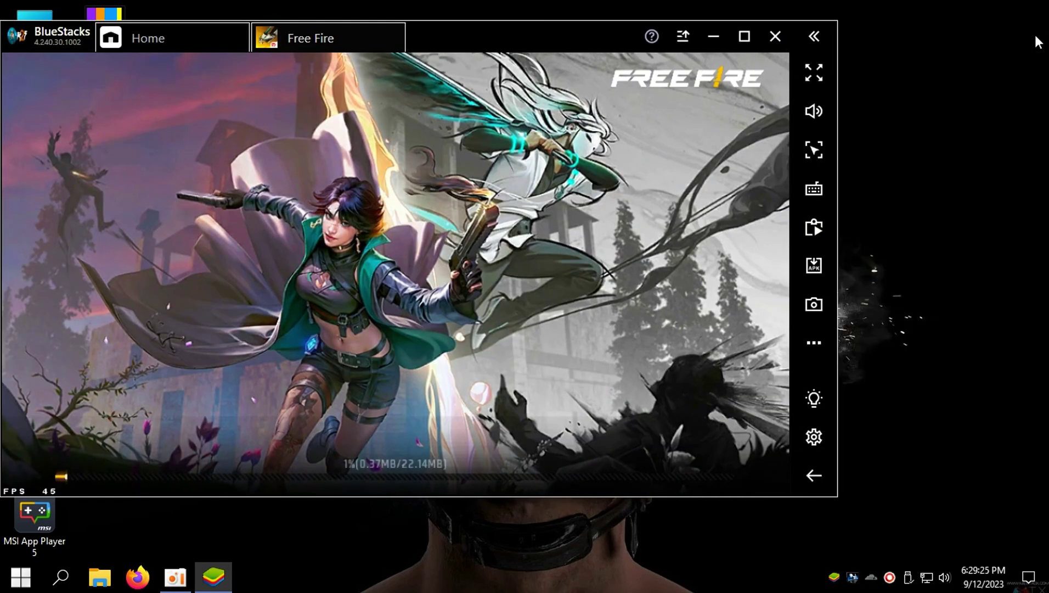
left_click_drag(527, 34, 668, 27)
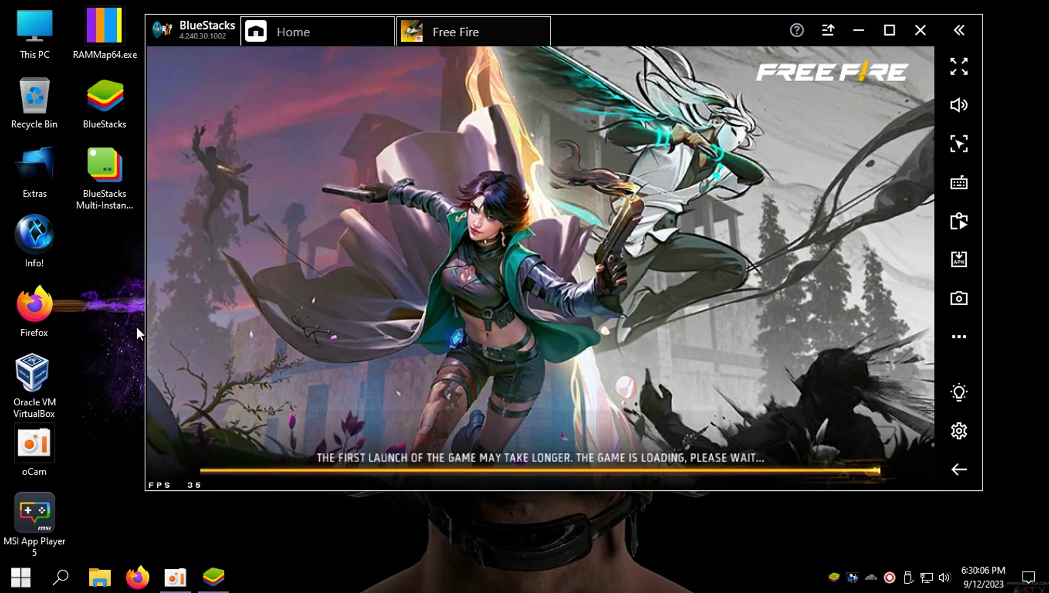
left_click_drag(616, 18, 634, 43)
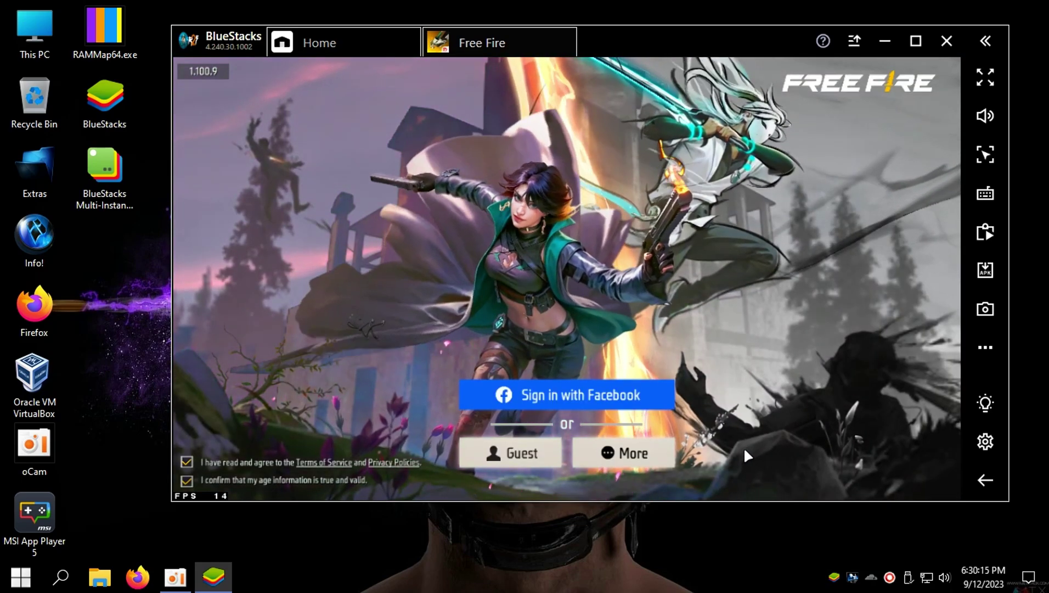
Lower the emulator's volume and sign in to Free Fire with a Google account.
mouse_move(981, 117)
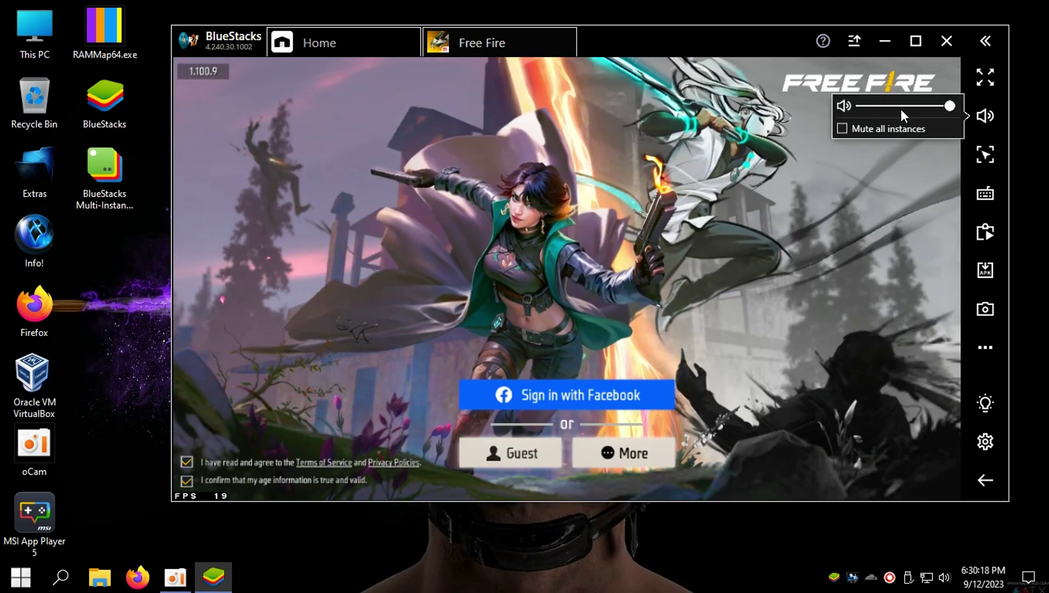
left_click(899, 110)
left_click(648, 470)
left_click(340, 351)
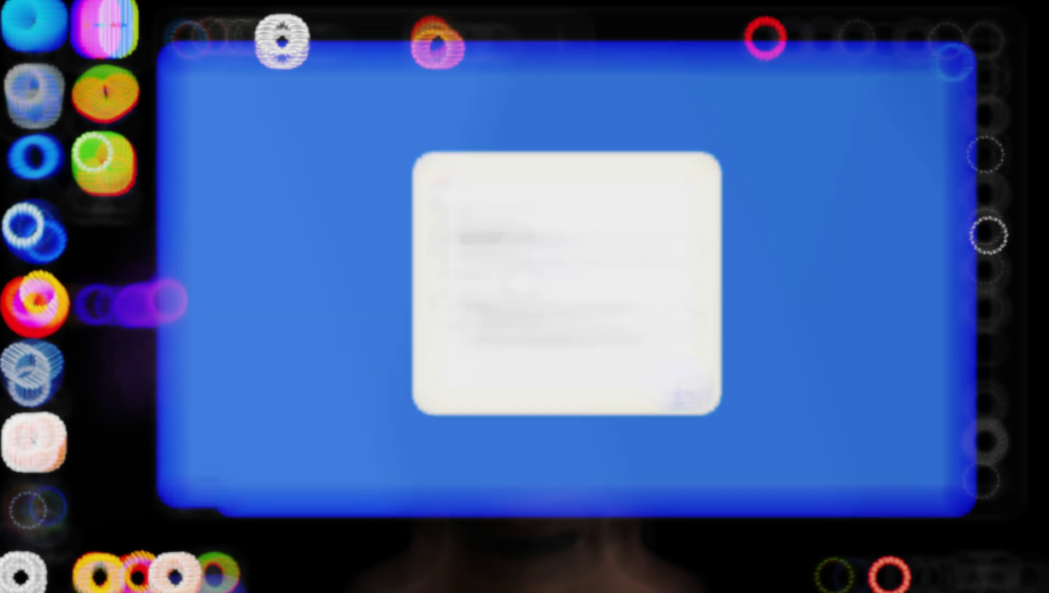
left_click(673, 384)
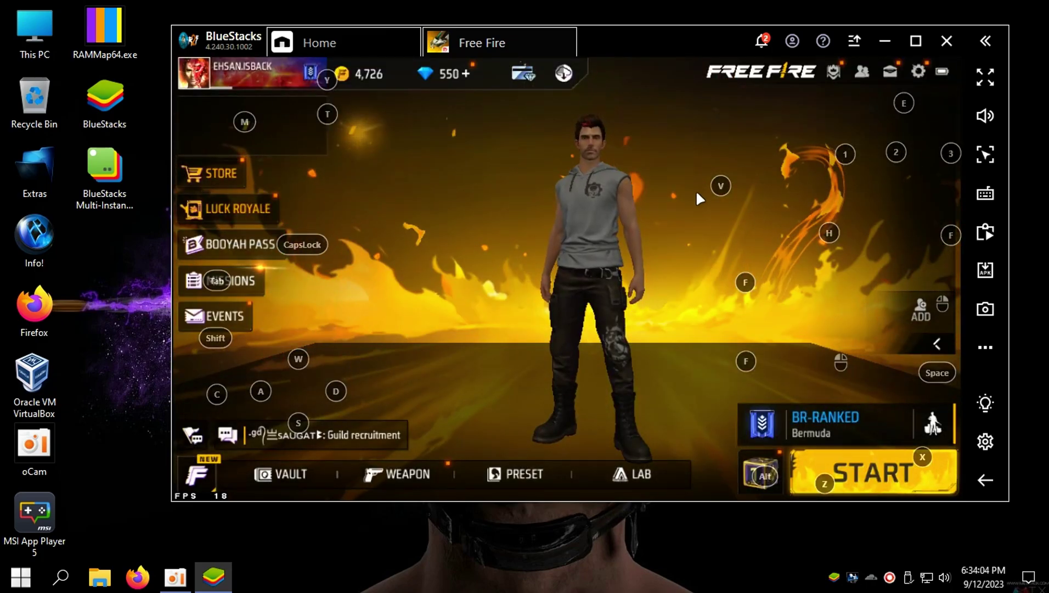
Download the synced settings in Free Fire's Basic settings and confirm overwriting the local ones.
left_click(920, 72)
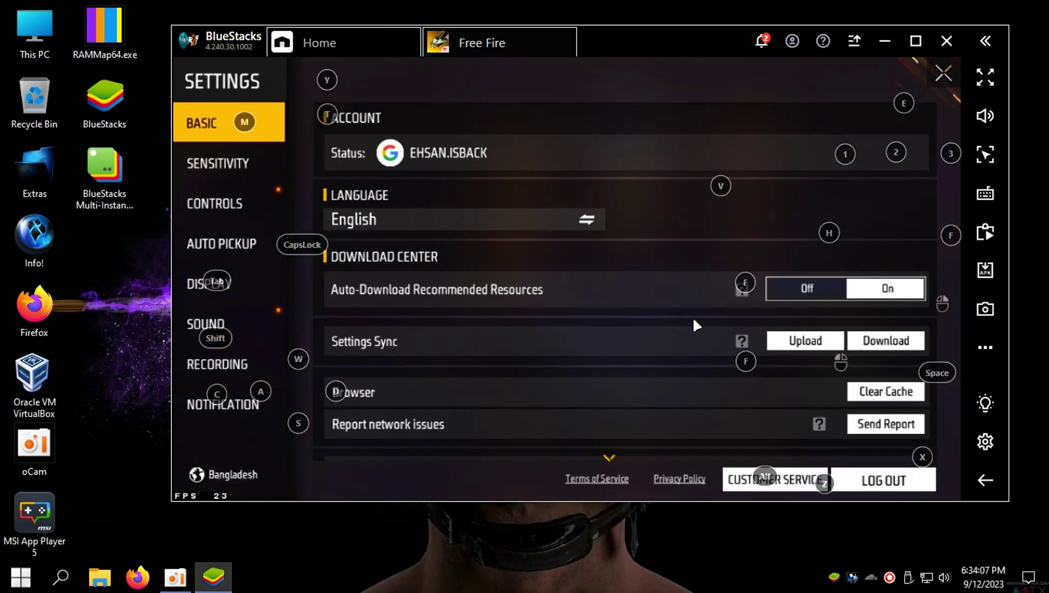
left_click(884, 340)
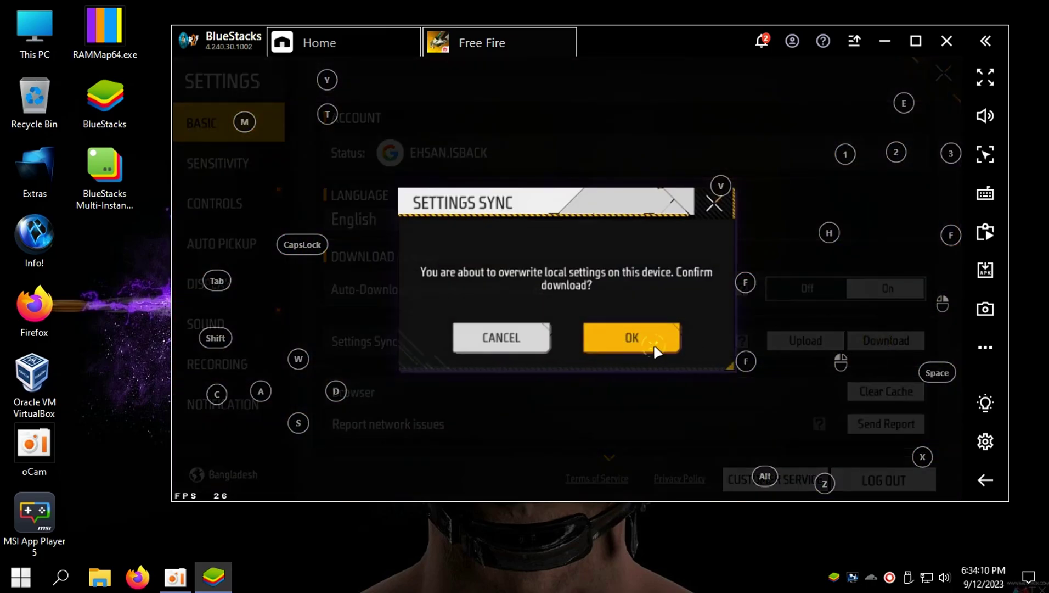
left_click(656, 349)
Open Free Fire's custom HUD from the Controls settings and bring up the advanced game controls editor over it.
left_click(215, 195)
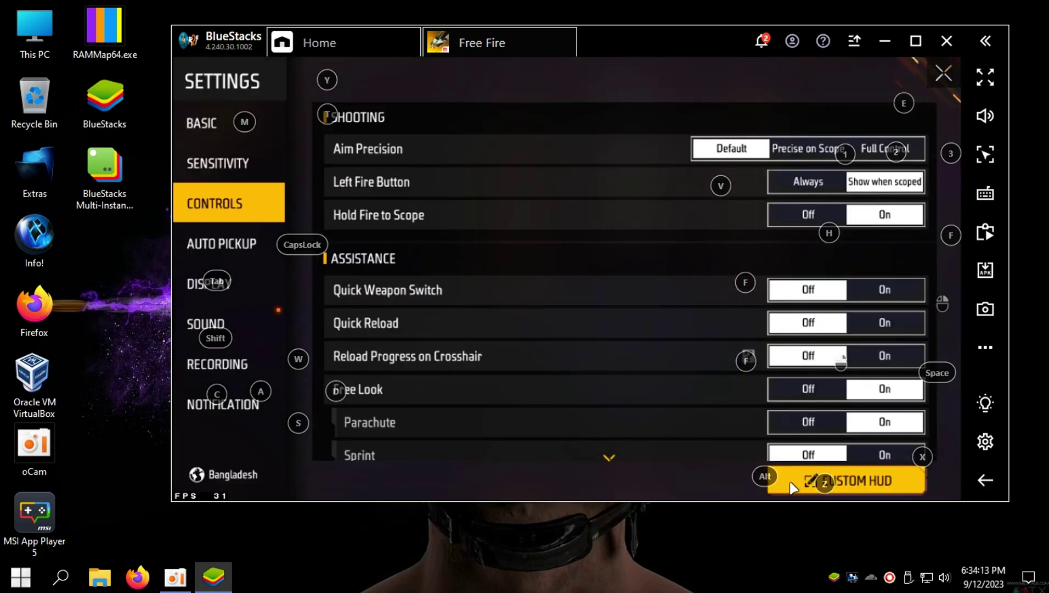
left_click(793, 487)
left_click(985, 195)
left_click(816, 327)
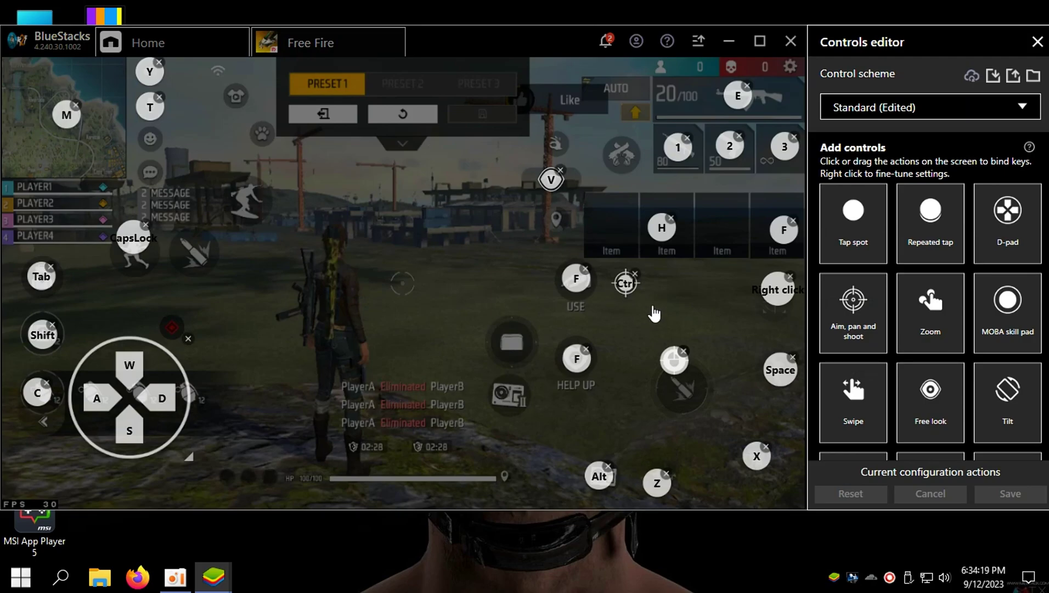
Set Mouse sensitivity X to 0.70 and clear the Tweaks value in the Pan settings, then save the control scheme.
right_click(704, 281)
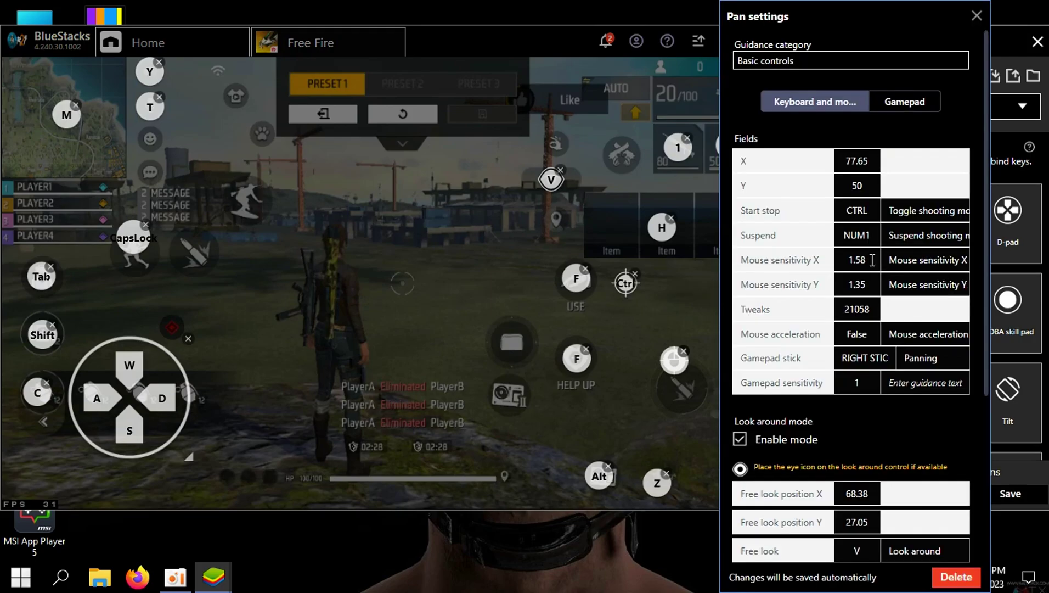
double_click(836, 259)
type("0.70")
double_click(873, 308)
key("BackSpace")
left_click(1018, 485)
left_click(1017, 491)
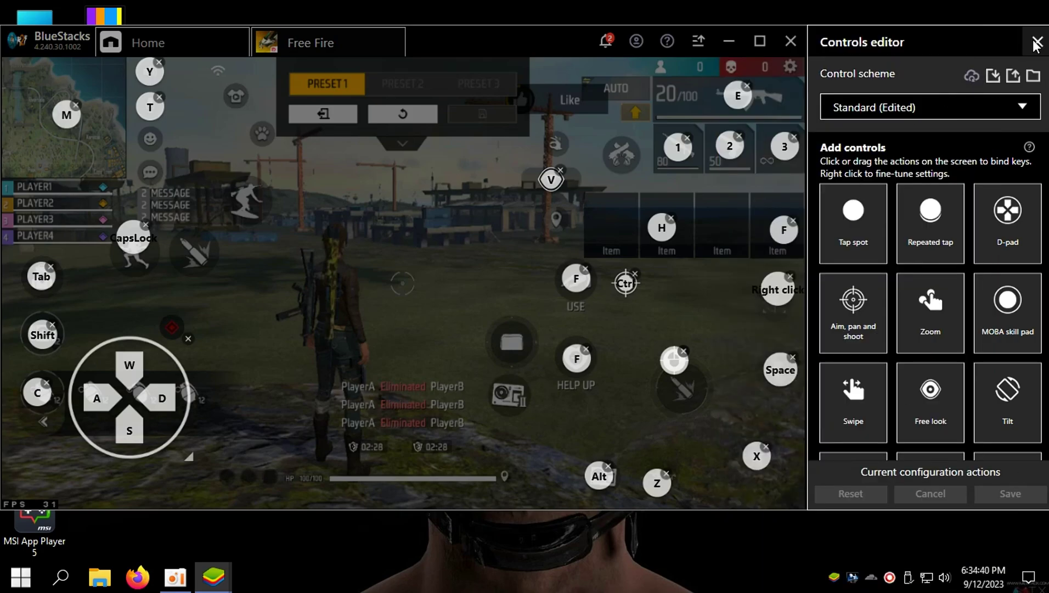
Close the controls editor, hide the on-screen controls and exit the custom HUD.
left_click(1037, 43)
left_click(979, 193)
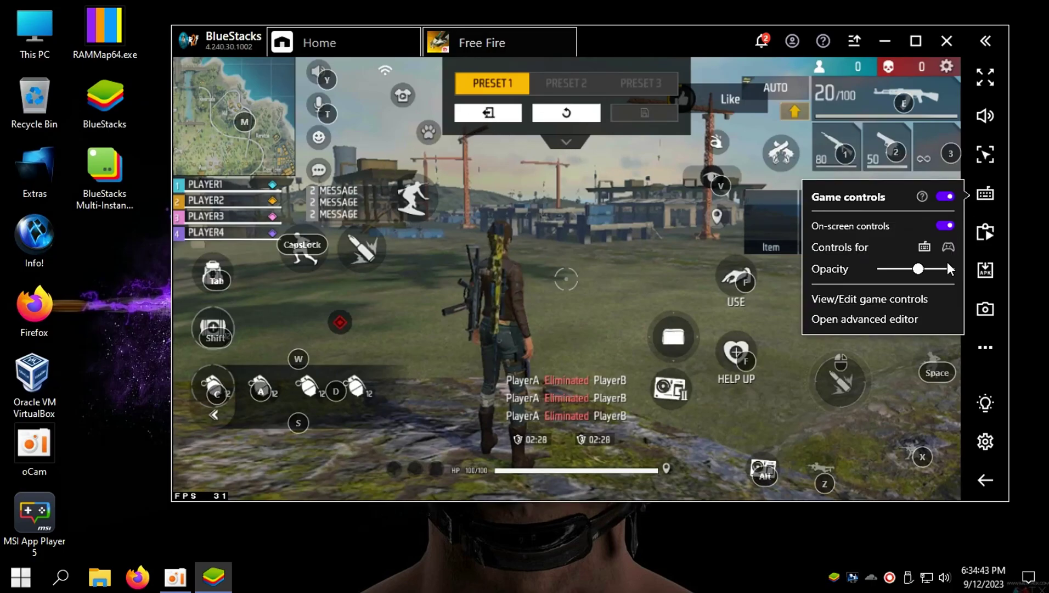
left_click(947, 67)
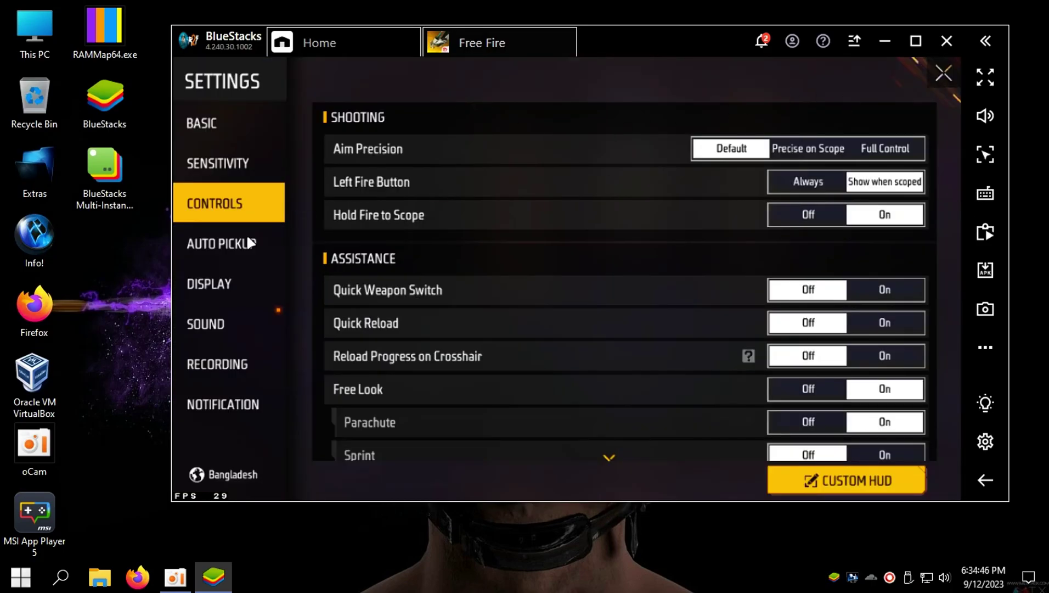
Look over Free Fire's Display and Basic settings and return to the game lobby.
left_click(217, 284)
left_click(214, 123)
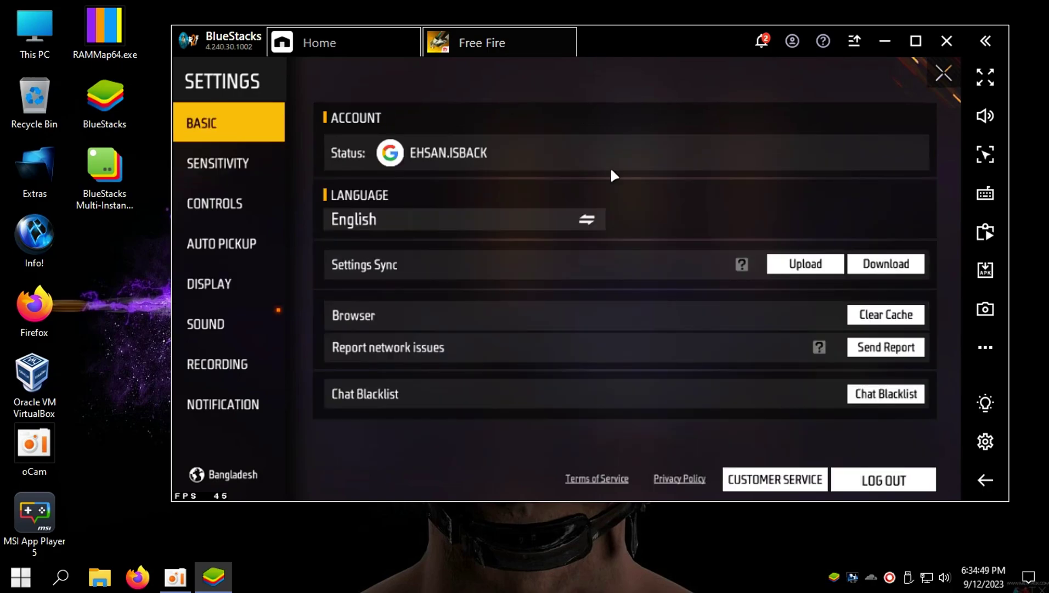
key("Escape")
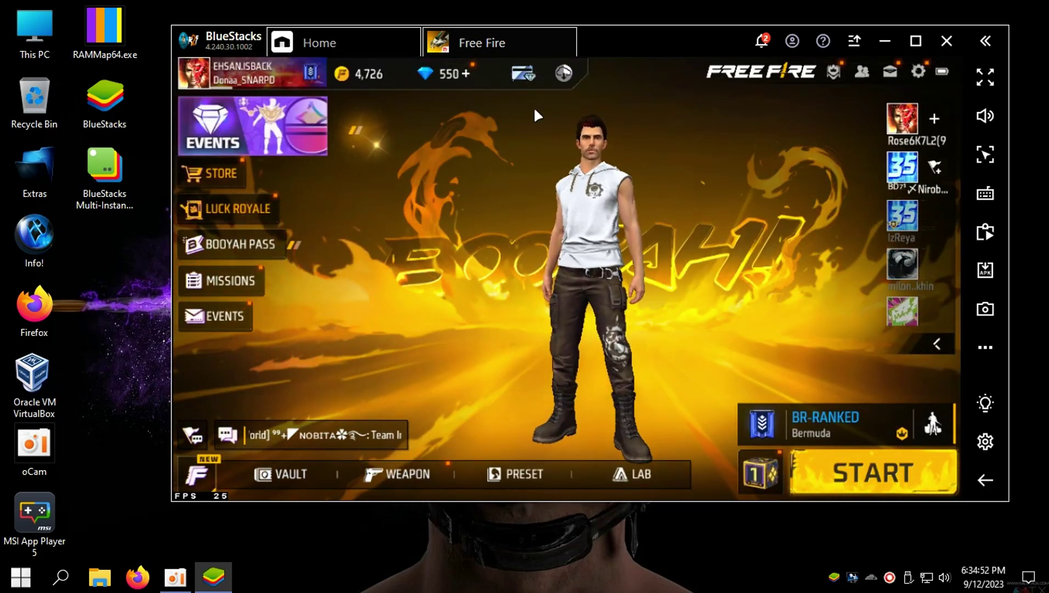